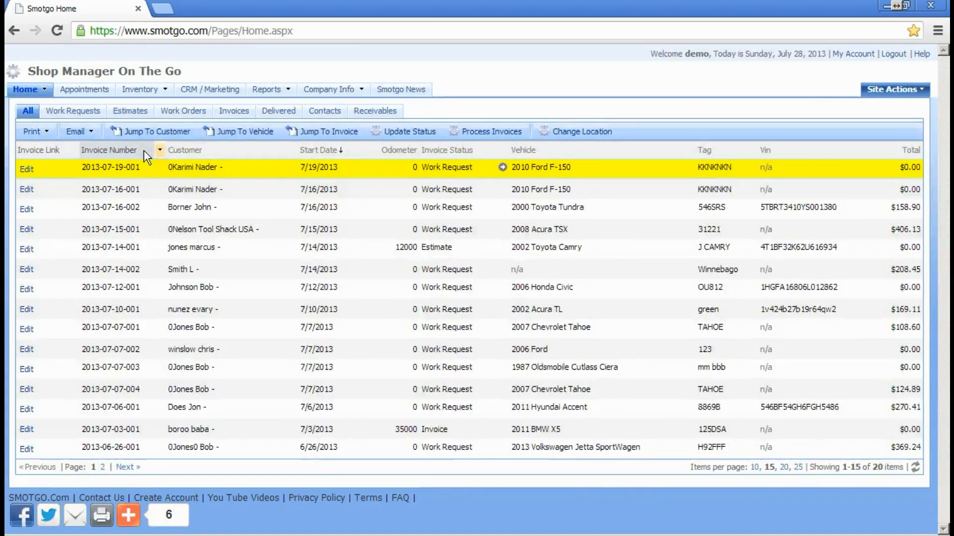
Step: Go to Inventory > Parts and expand the parts list's extra options
{"action": "mouse_move", "coordinate": [168, 89]}
{"action": "left_click", "coordinate": [152, 110]}
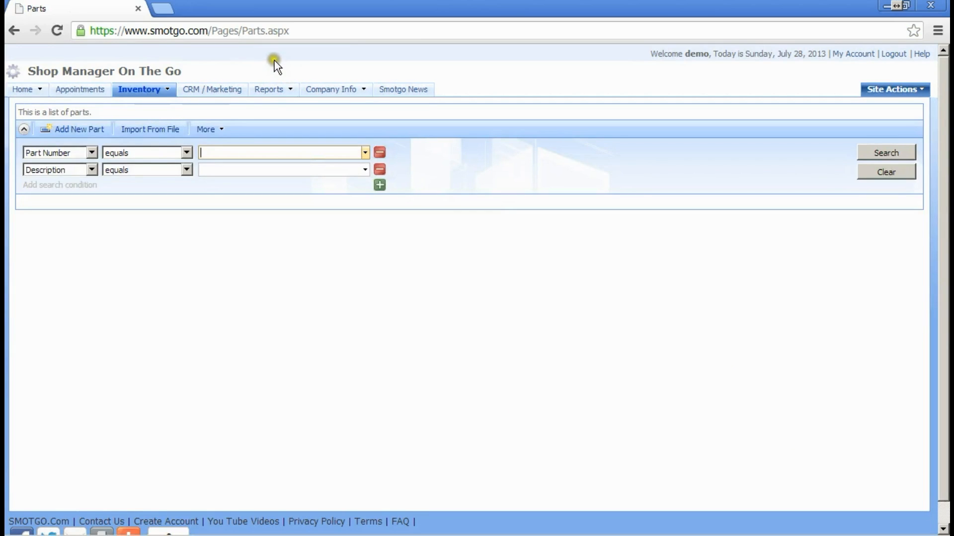
{"action": "left_click", "coordinate": [230, 125]}
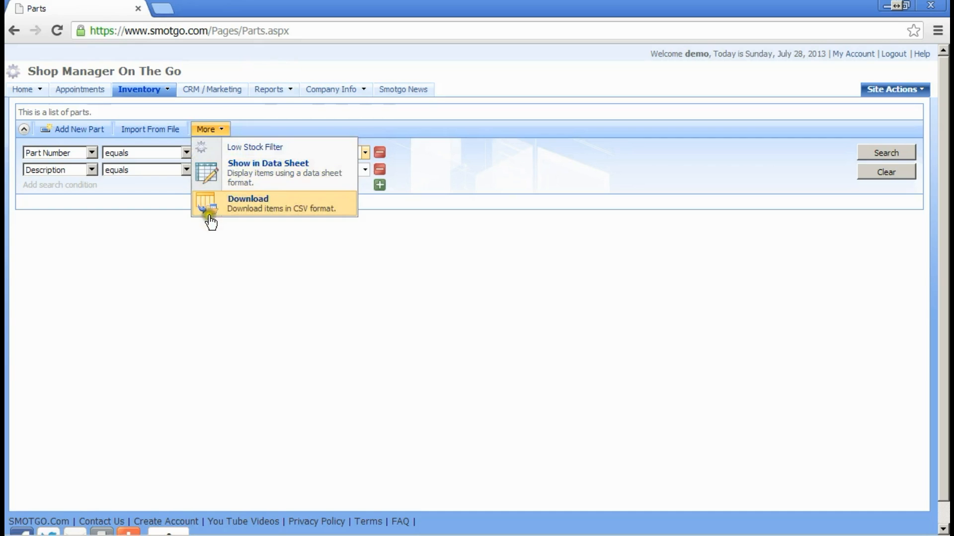
Step: Search the parts list for part number Tire 185-65-15
{"action": "left_click", "coordinate": [404, 149]}
{"action": "left_click", "coordinate": [334, 153]}
{"action": "type", "text": "tir"}
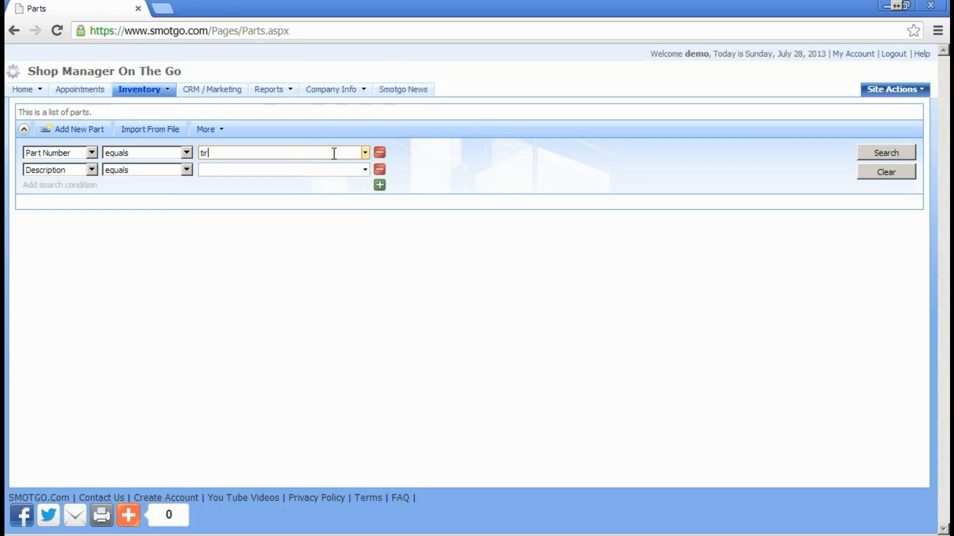
{"action": "type", "text": "e"}
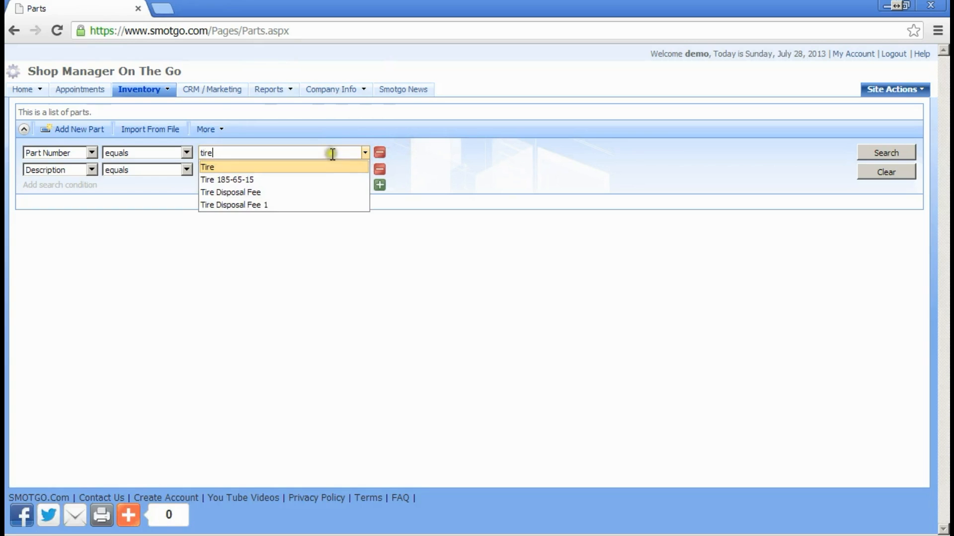
{"action": "left_click", "coordinate": [261, 178]}
{"action": "left_click", "coordinate": [878, 150]}
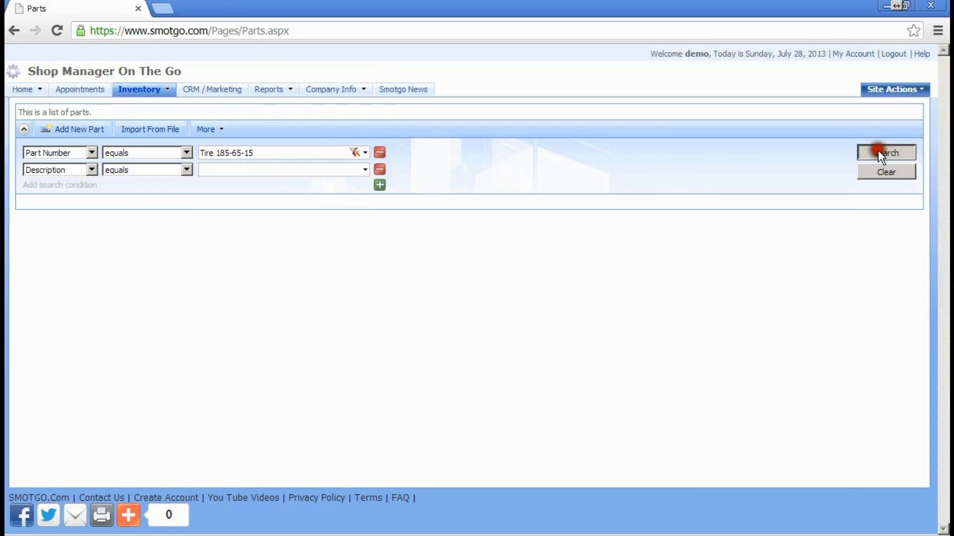
Step: Change the part number search to Tire Disposal Fee and search again
{"action": "left_click", "coordinate": [335, 155]}
{"action": "key", "text": "BackSpace"}
{"action": "key", "text": "BackSpace"}
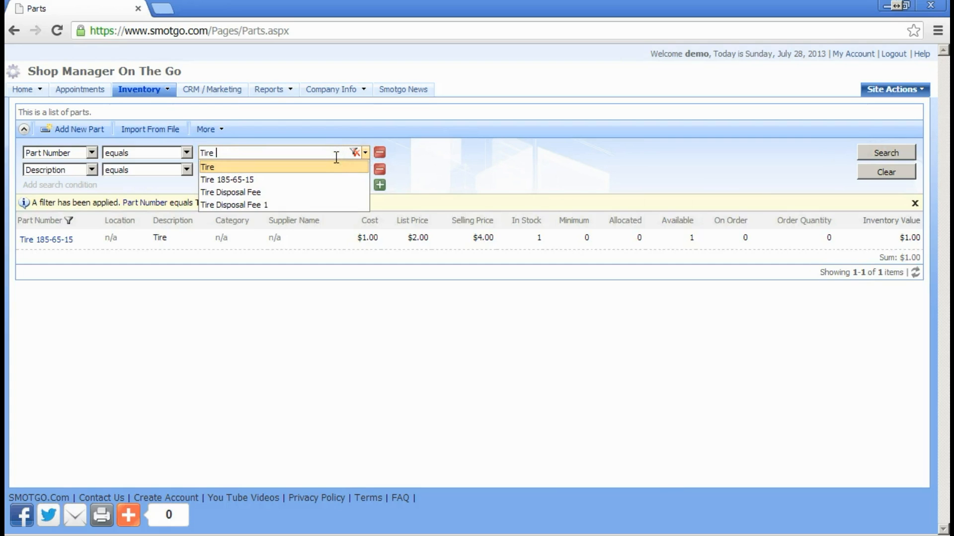
{"action": "type", "text": "d"}
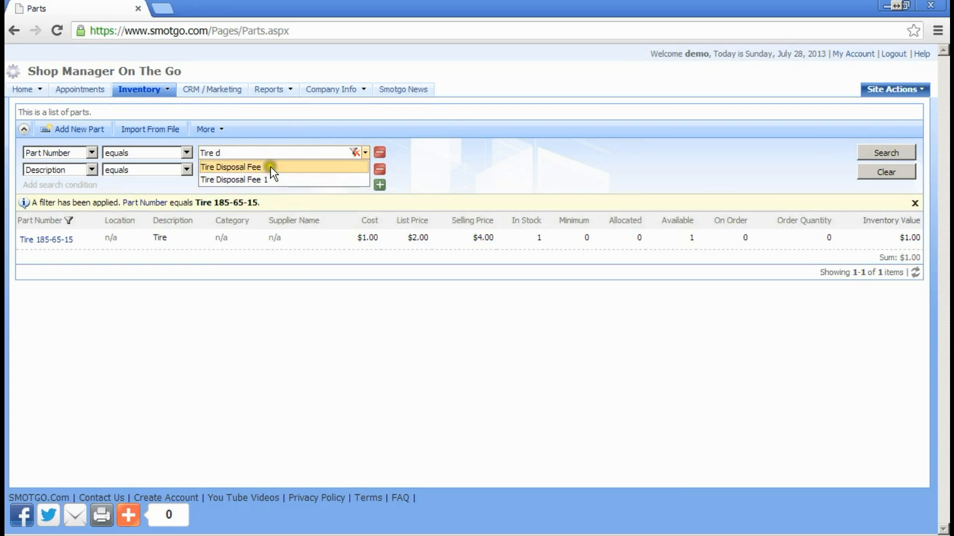
{"action": "left_click", "coordinate": [277, 167]}
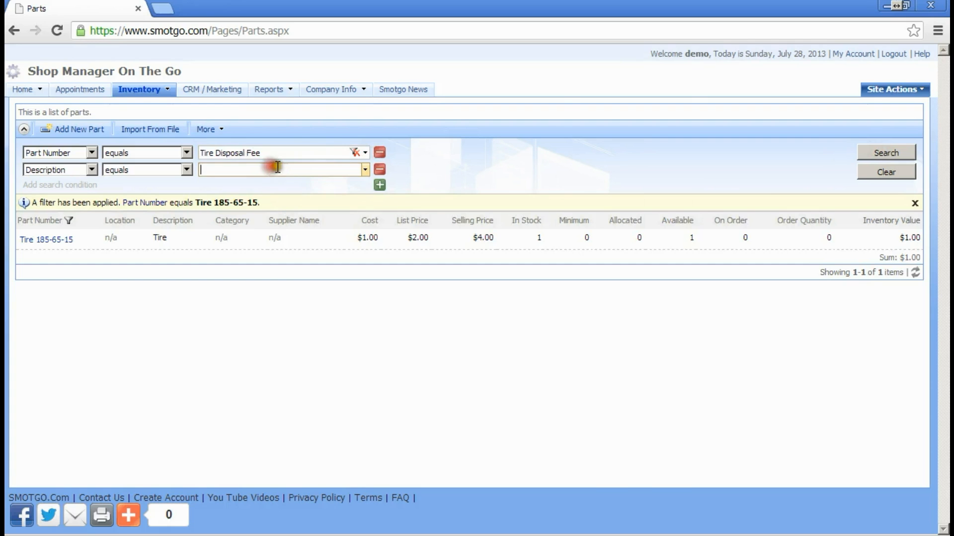
{"action": "left_click", "coordinate": [874, 153]}
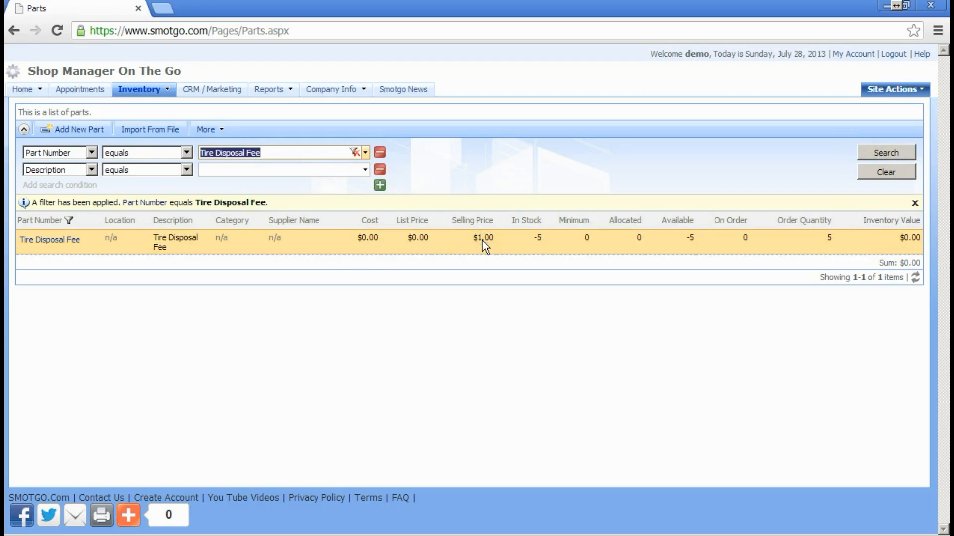
Step: Search again for Tire 185-65-15 and select the resulting tire row
{"action": "left_click", "coordinate": [347, 153]}
{"action": "key", "text": "BackSpace"}
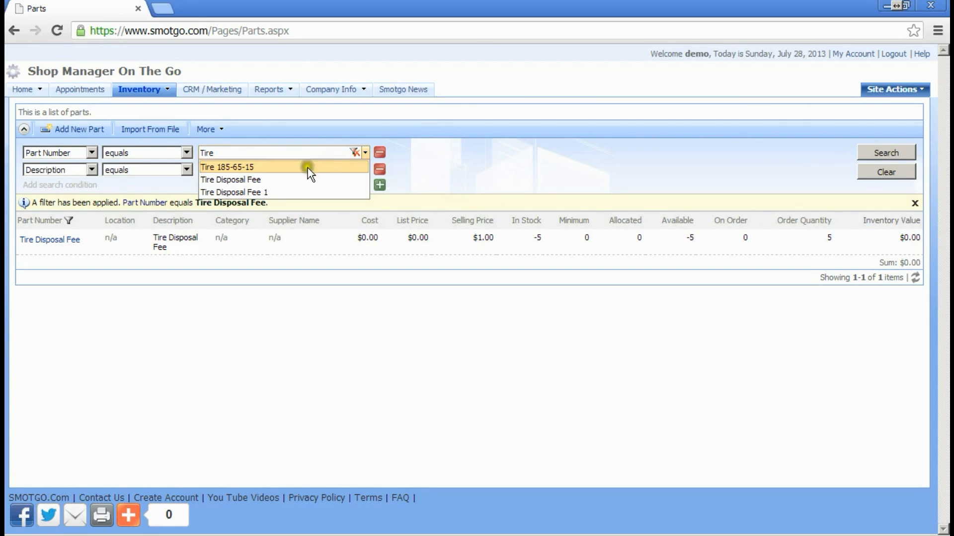
{"action": "left_click", "coordinate": [314, 164]}
{"action": "left_click", "coordinate": [298, 168]}
{"action": "left_click", "coordinate": [878, 149]}
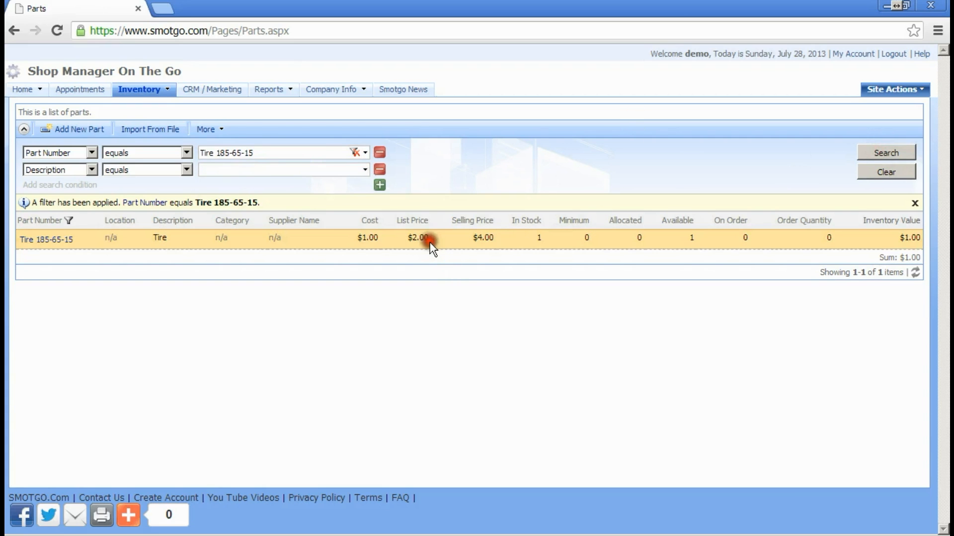
{"action": "left_click", "coordinate": [430, 242]}
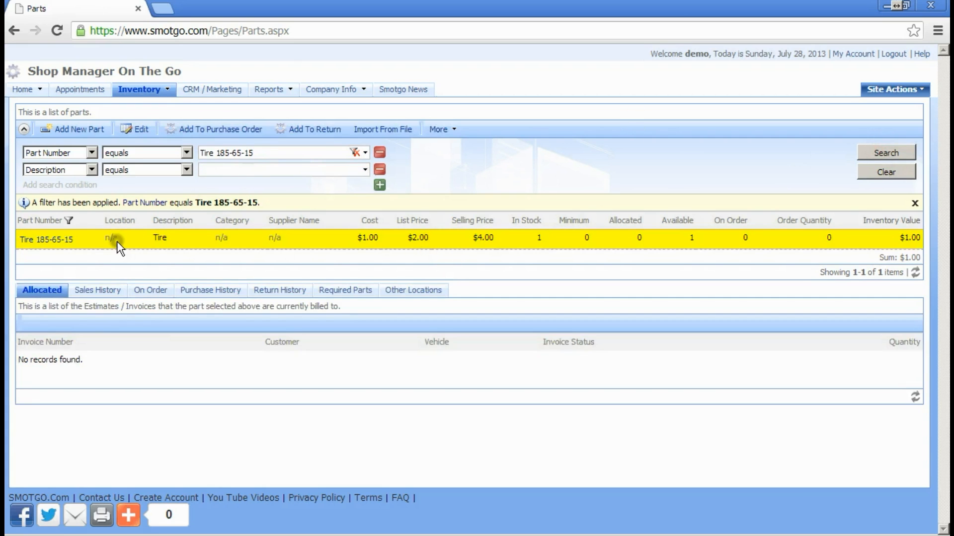
Step: On the Required Parts tab, add Tire Disposal Fee with quantity 1 as a new requirement
{"action": "left_click", "coordinate": [342, 294]}
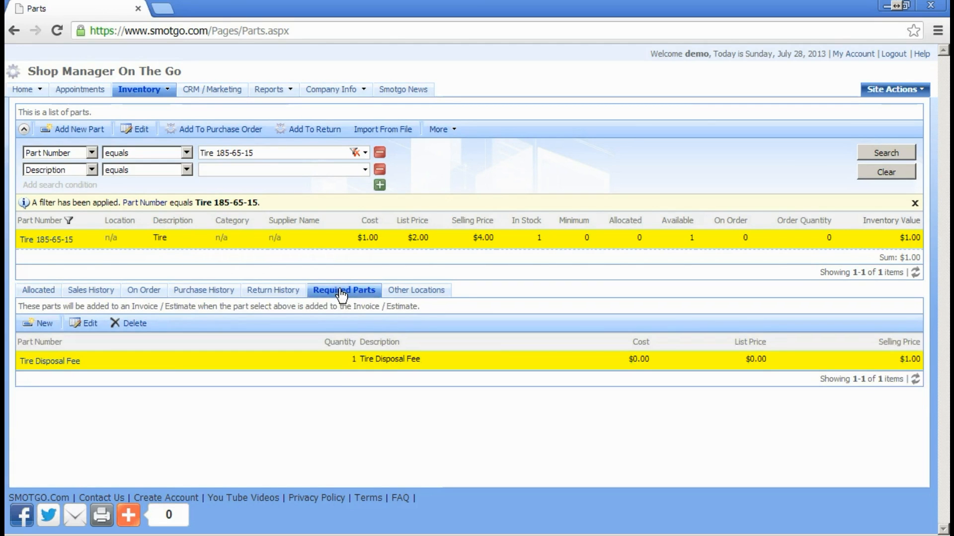
{"action": "left_click", "coordinate": [149, 371]}
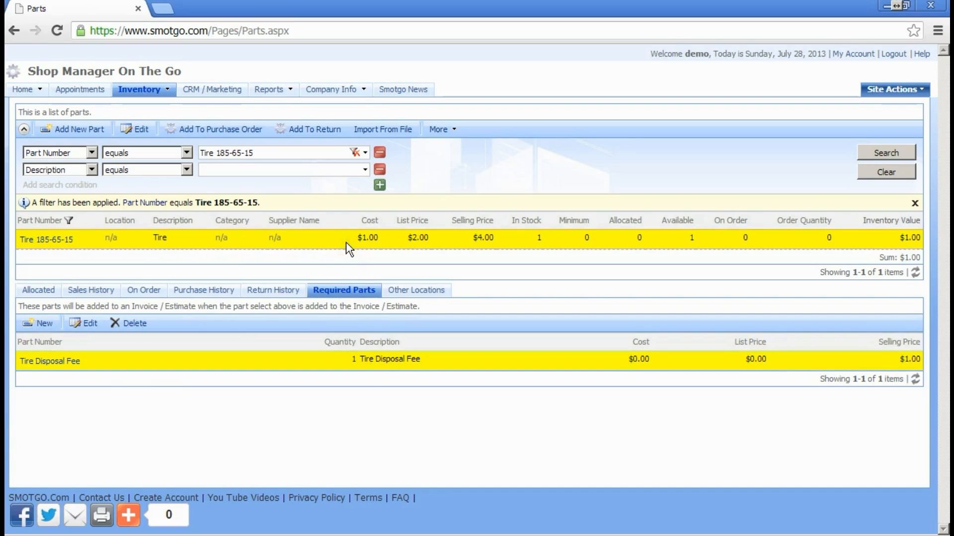
{"action": "left_click", "coordinate": [42, 325]}
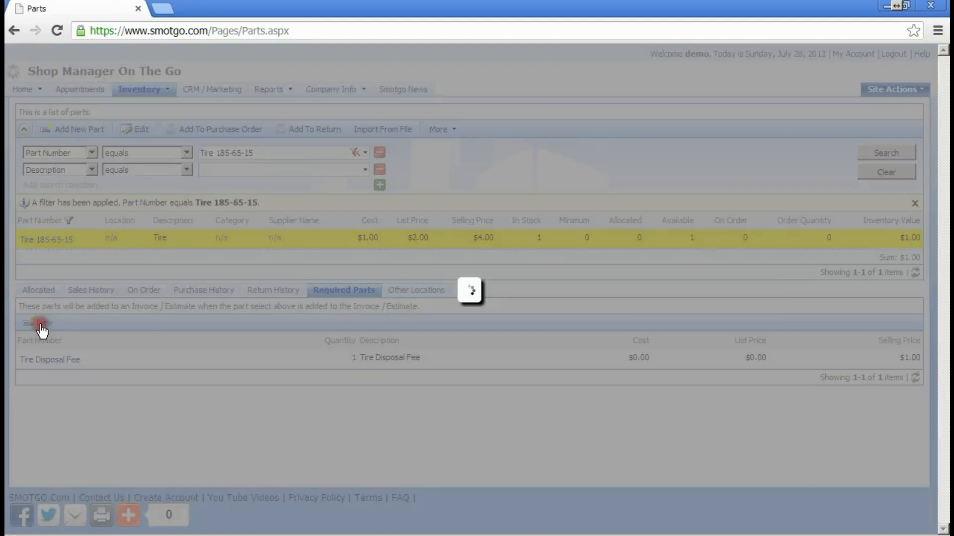
{"action": "left_click", "coordinate": [288, 287]}
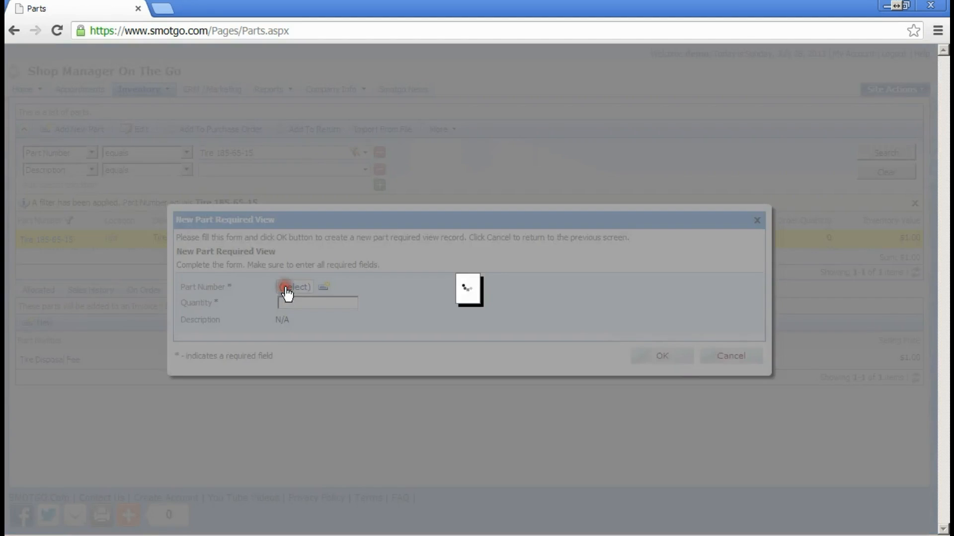
{"action": "left_click", "coordinate": [117, 170]}
{"action": "type", "text": "tire disp"}
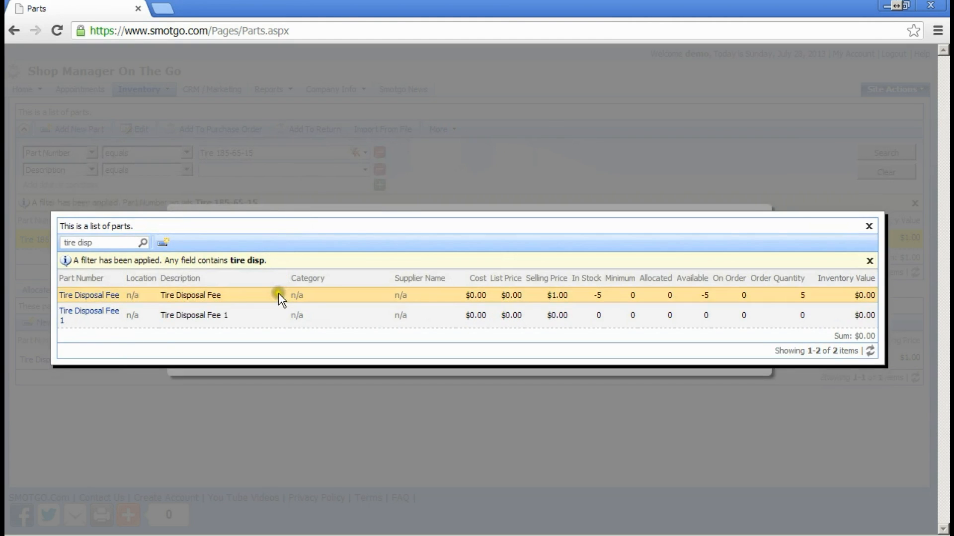
{"action": "left_click", "coordinate": [278, 295]}
{"action": "left_click", "coordinate": [288, 304]}
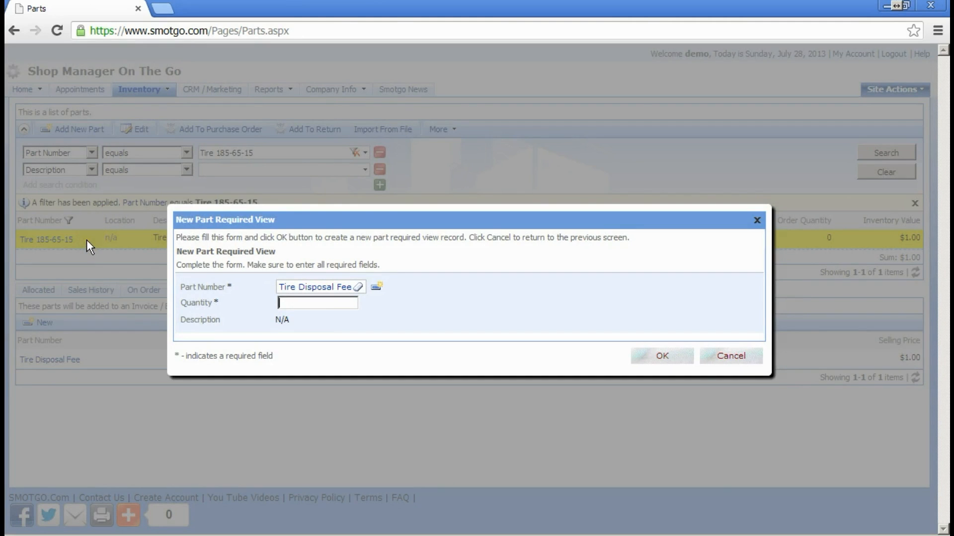
{"action": "left_click", "coordinate": [323, 302]}
{"action": "left_click", "coordinate": [666, 356]}
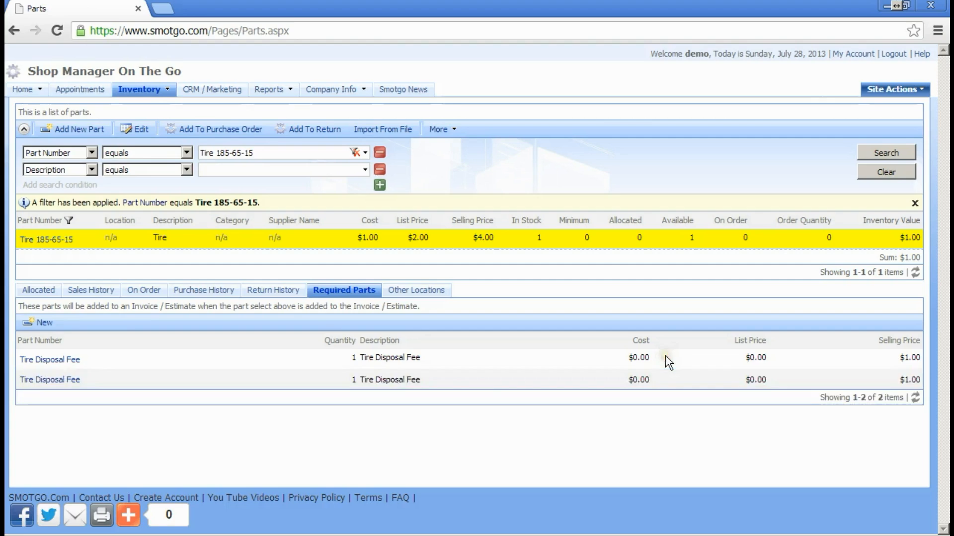
Step: Delete the second Tire Disposal Fee requirement, then return to the Home invoice list
{"action": "left_click", "coordinate": [472, 384]}
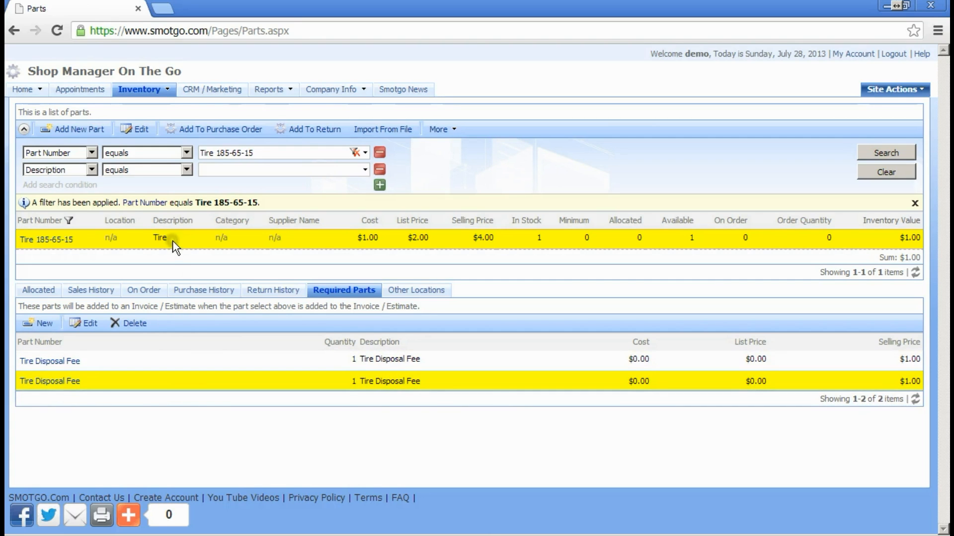
{"action": "left_click", "coordinate": [375, 384]}
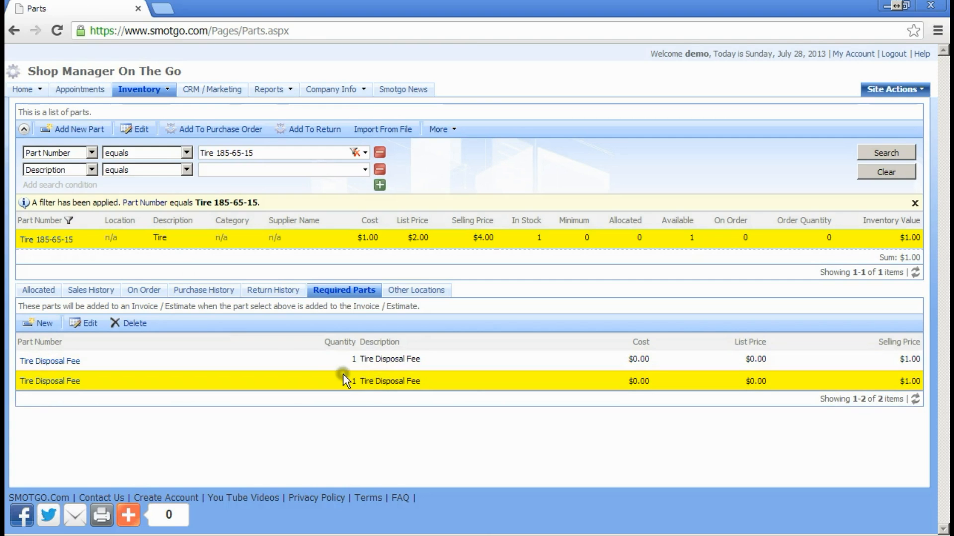
{"action": "left_click", "coordinate": [125, 323]}
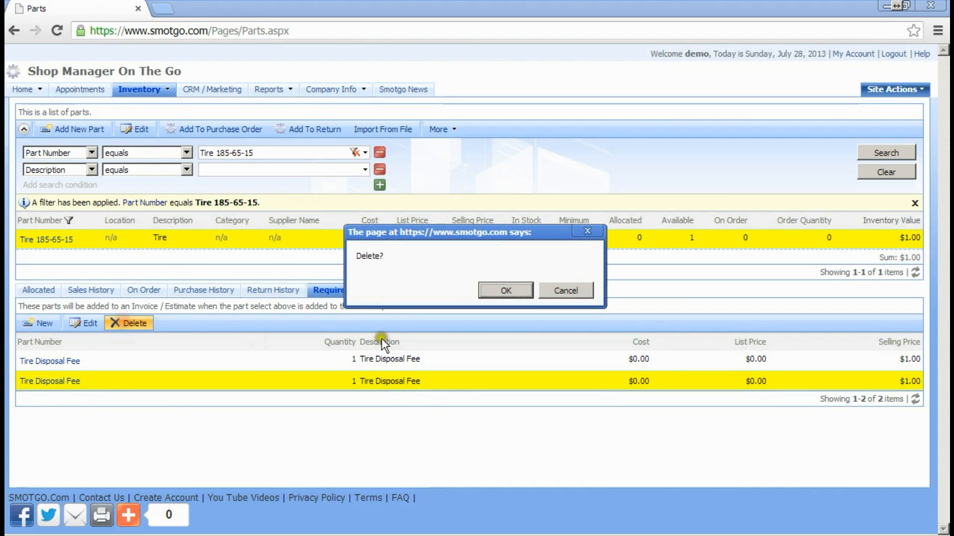
{"action": "left_click", "coordinate": [508, 288]}
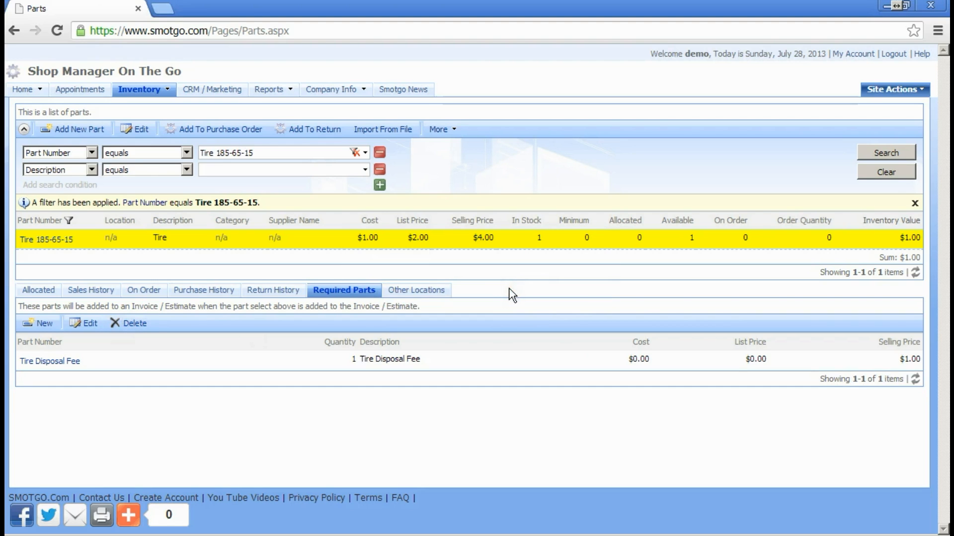
{"action": "left_click", "coordinate": [19, 90]}
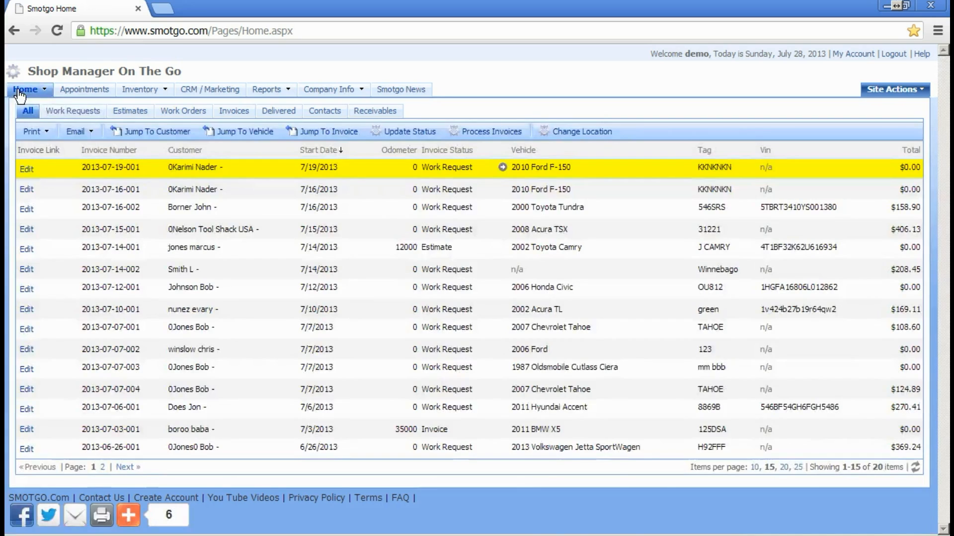
{"action": "left_click", "coordinate": [26, 167]}
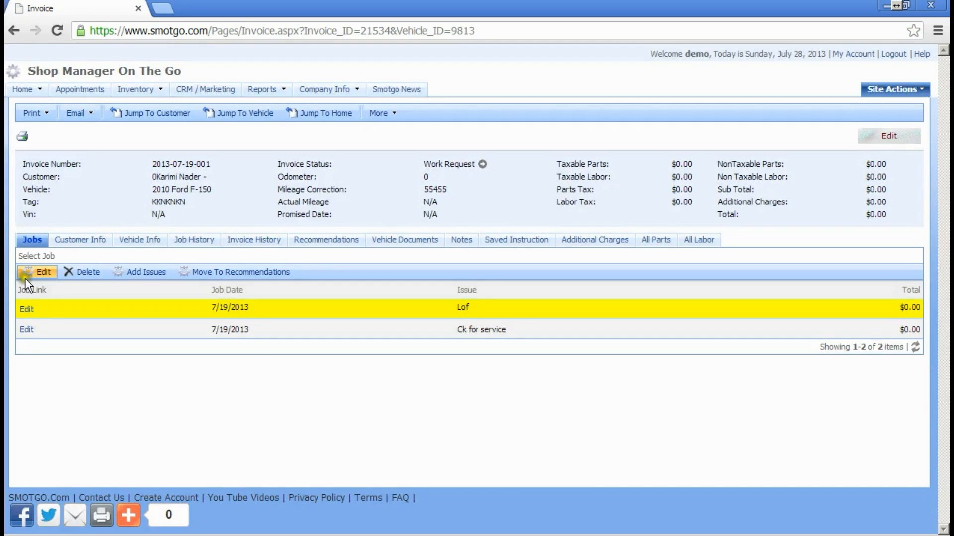
{"action": "left_click", "coordinate": [26, 309]}
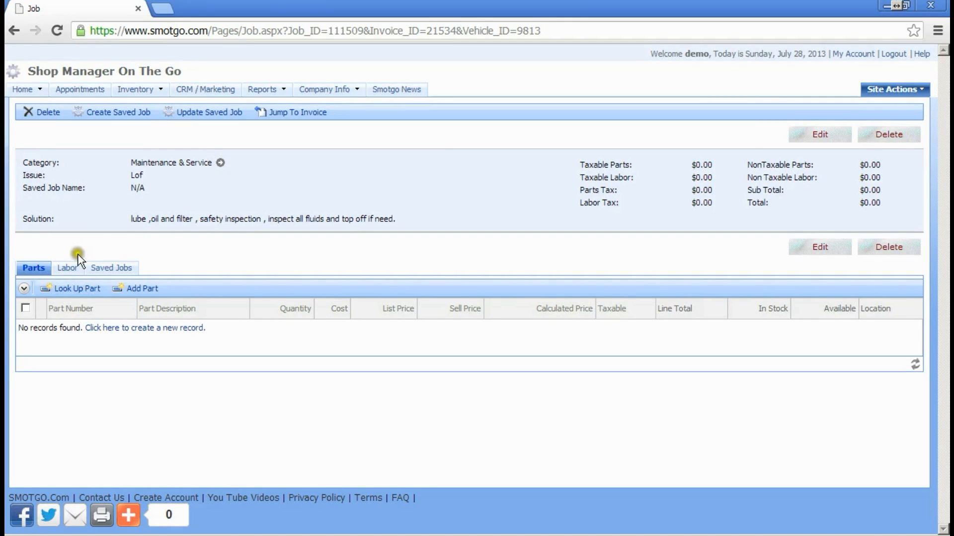
Step: Look up Tire 185-65-15 and add it to the job with quantity 1
{"action": "left_click", "coordinate": [71, 294]}
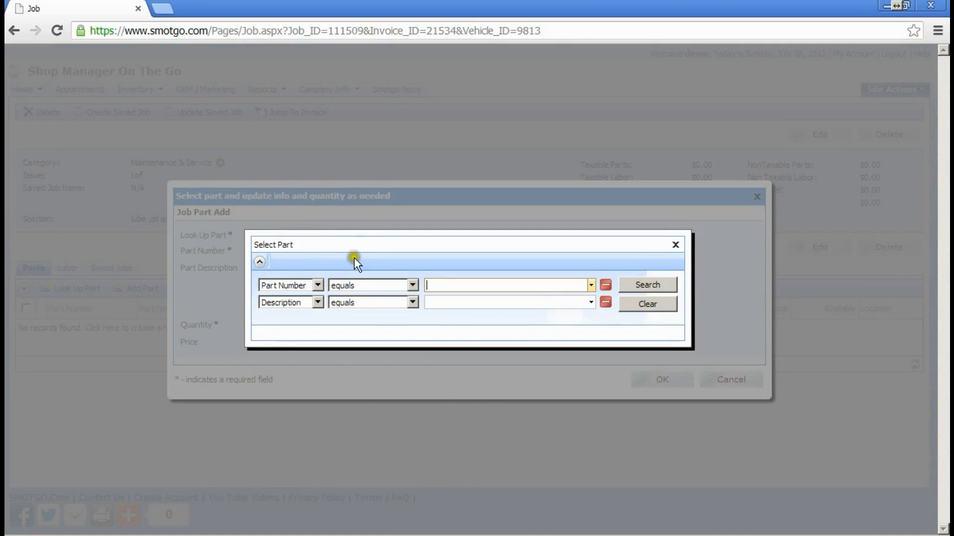
{"action": "type", "text": "tire"}
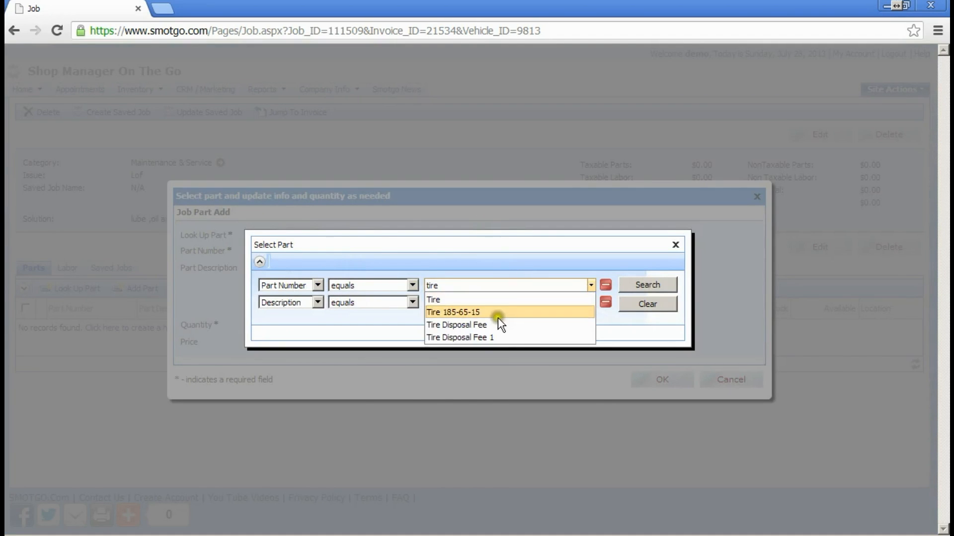
{"action": "left_click", "coordinate": [496, 315]}
{"action": "left_click", "coordinate": [652, 284]}
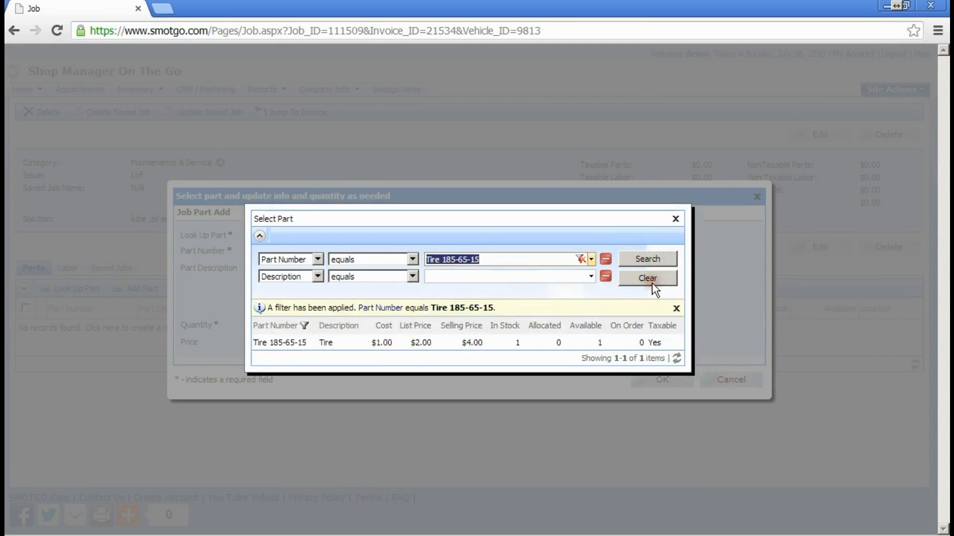
{"action": "double_click", "coordinate": [453, 345]}
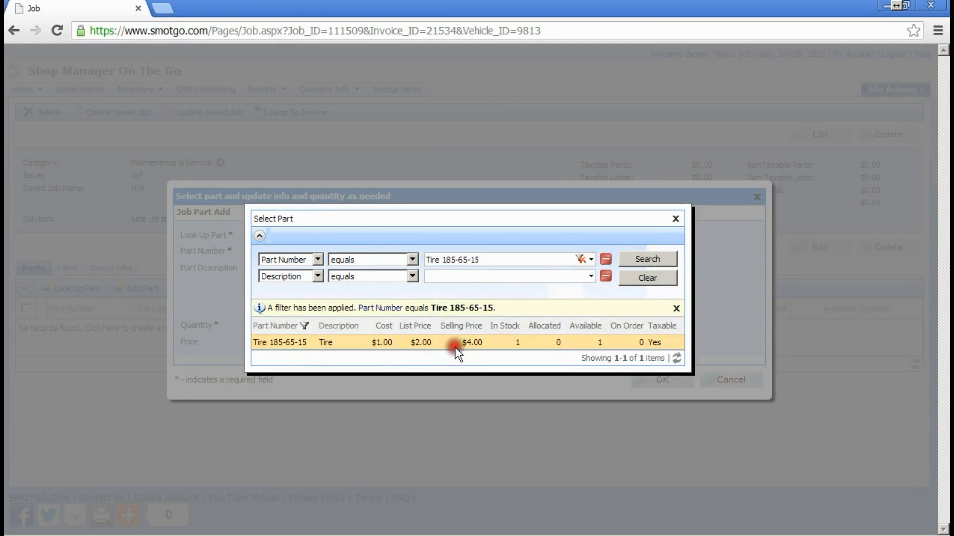
{"action": "left_click", "coordinate": [279, 325]}
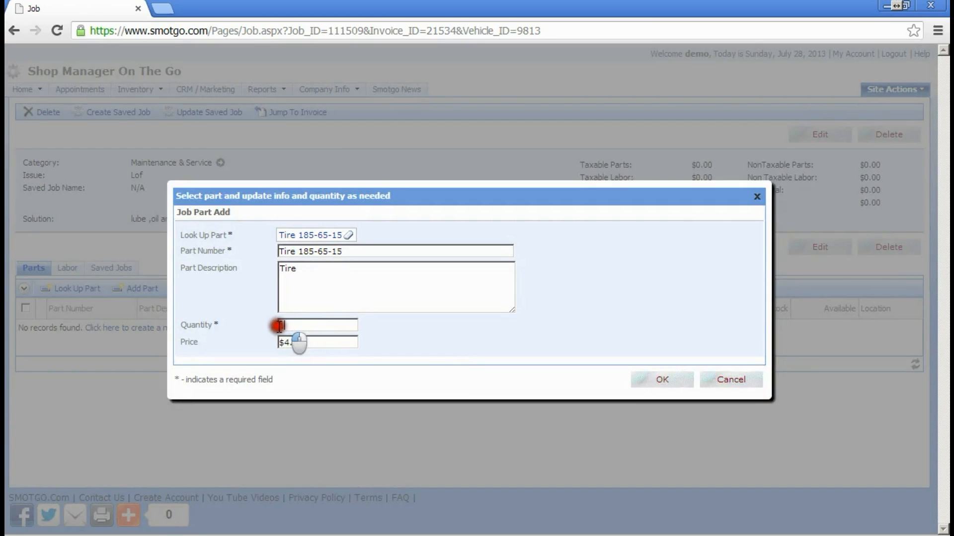
{"action": "left_click", "coordinate": [657, 379]}
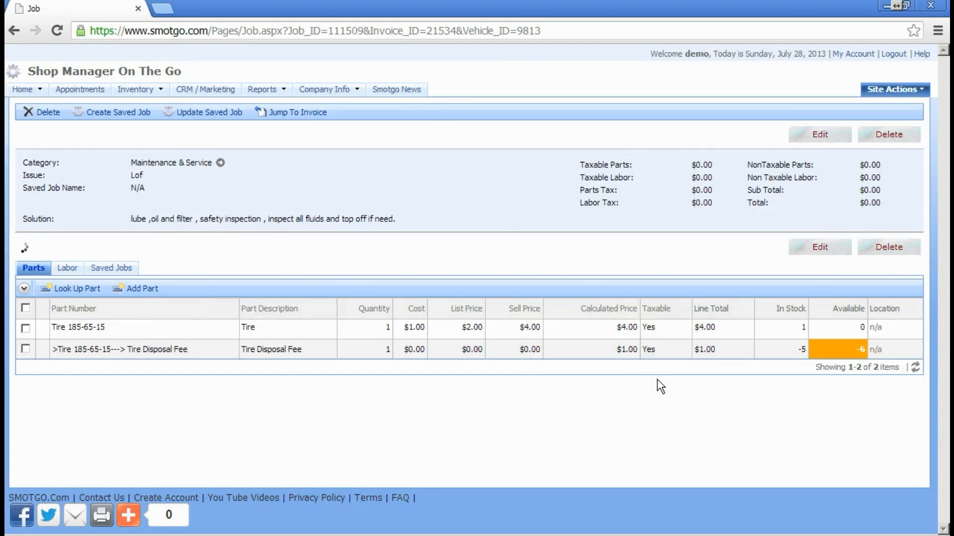
Step: Check the tire and auto-added Tire Disposal Fee lines, leaving a blank part row open
{"action": "left_click", "coordinate": [102, 329]}
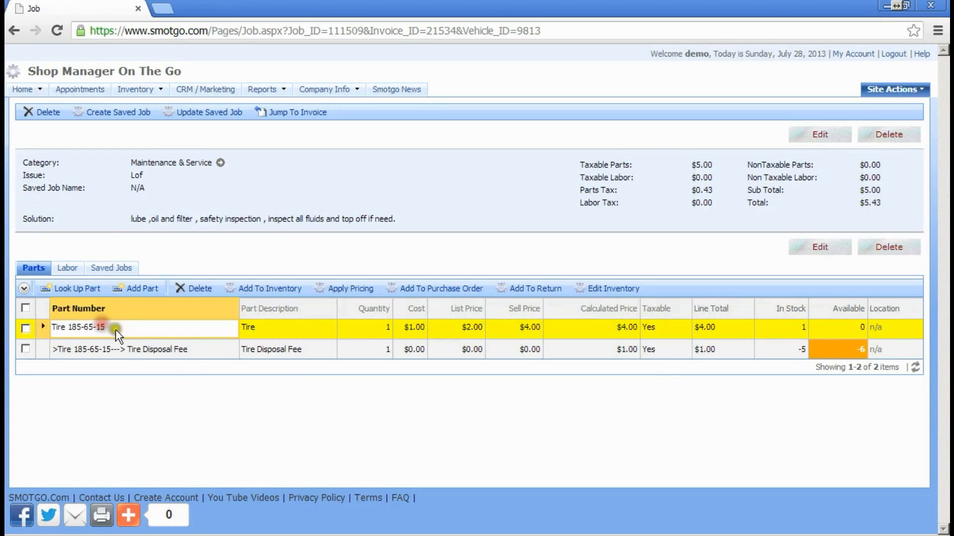
{"action": "left_click", "coordinate": [173, 351]}
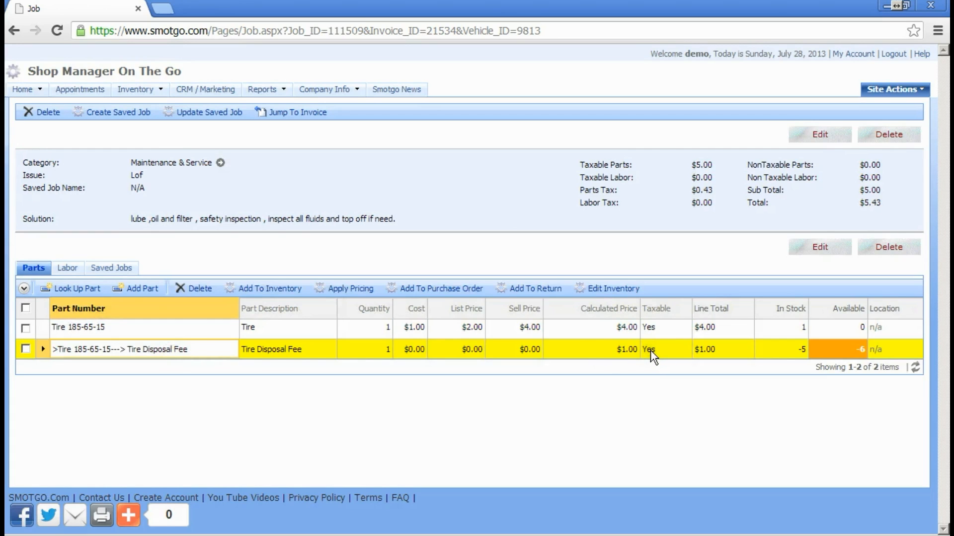
{"action": "mouse_move", "coordinate": [165, 98]}
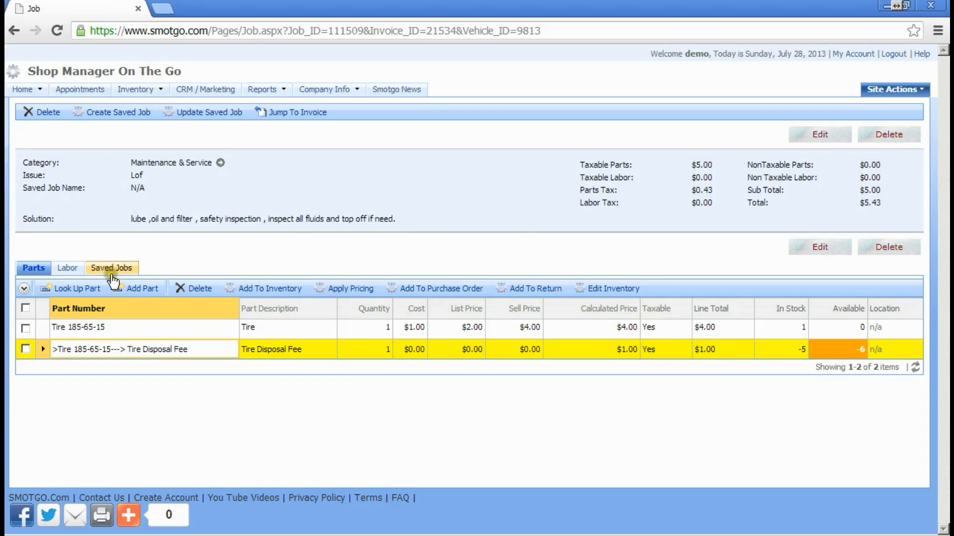
{"action": "left_click", "coordinate": [185, 240]}
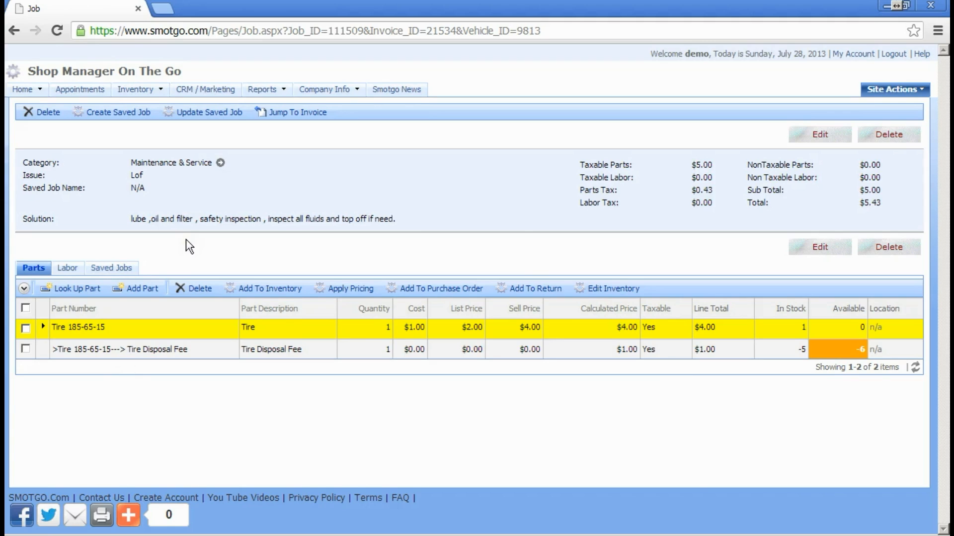
{"action": "left_click", "coordinate": [146, 288]}
Step: Add a new part line by copying the Tire 185-65-15 part number into it
{"action": "left_click", "coordinate": [143, 289]}
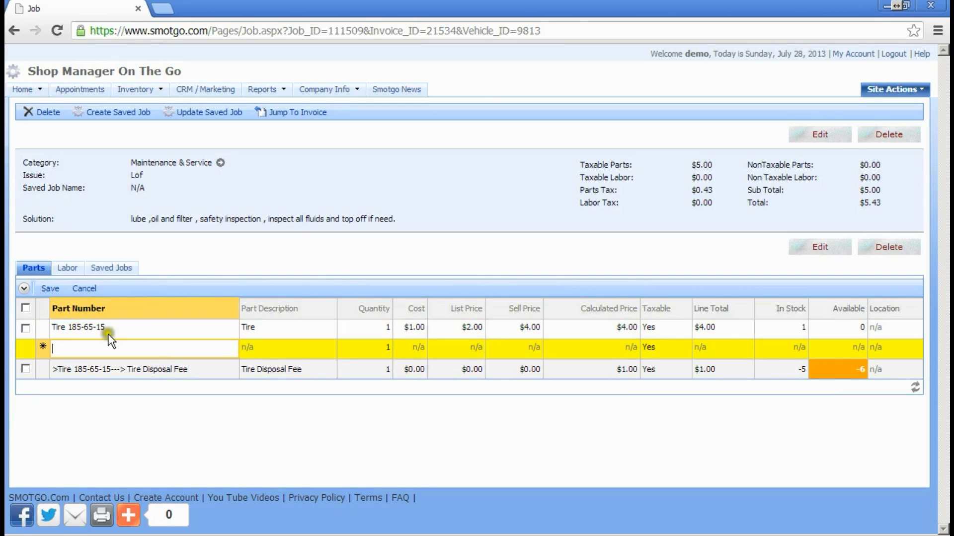
{"action": "left_click_drag", "start_coordinate": [108, 327], "coordinate": [53, 326]}
{"action": "left_click", "coordinate": [78, 328]}
{"action": "left_click_drag", "start_coordinate": [106, 328], "coordinate": [46, 324]}
{"action": "key", "text": "ctrl+c"}
{"action": "left_click", "coordinate": [70, 348]}
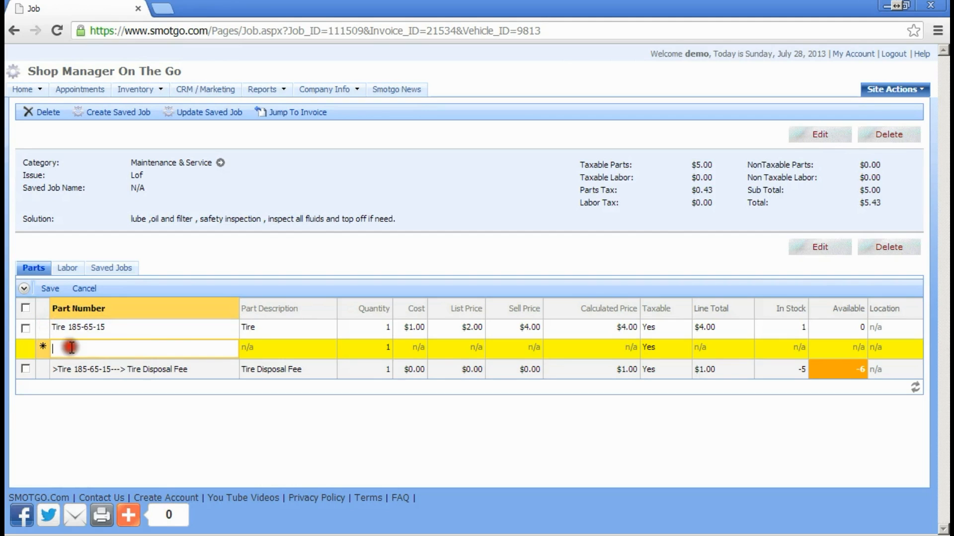
{"action": "key", "text": "ctrl+v"}
{"action": "left_click", "coordinate": [69, 348]}
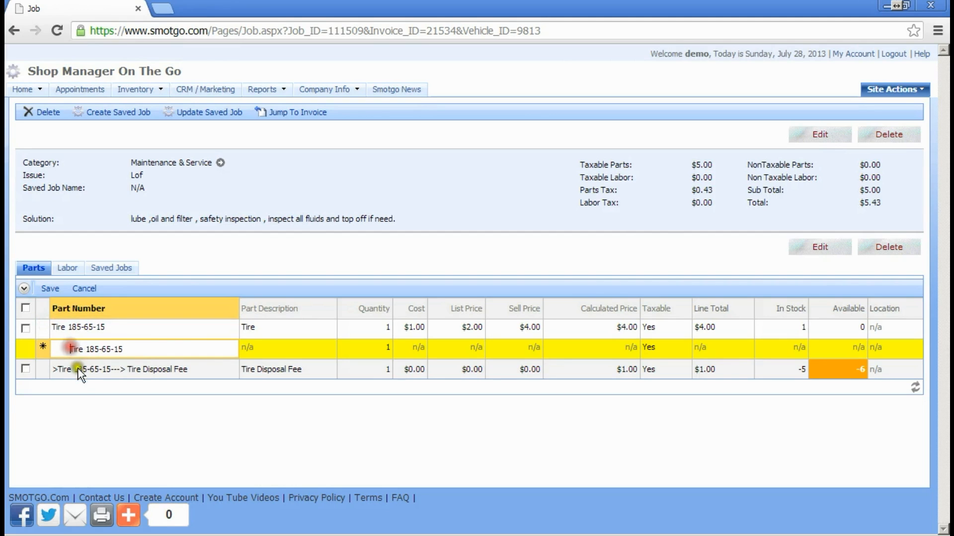
{"action": "key", "text": "BackSpace"}
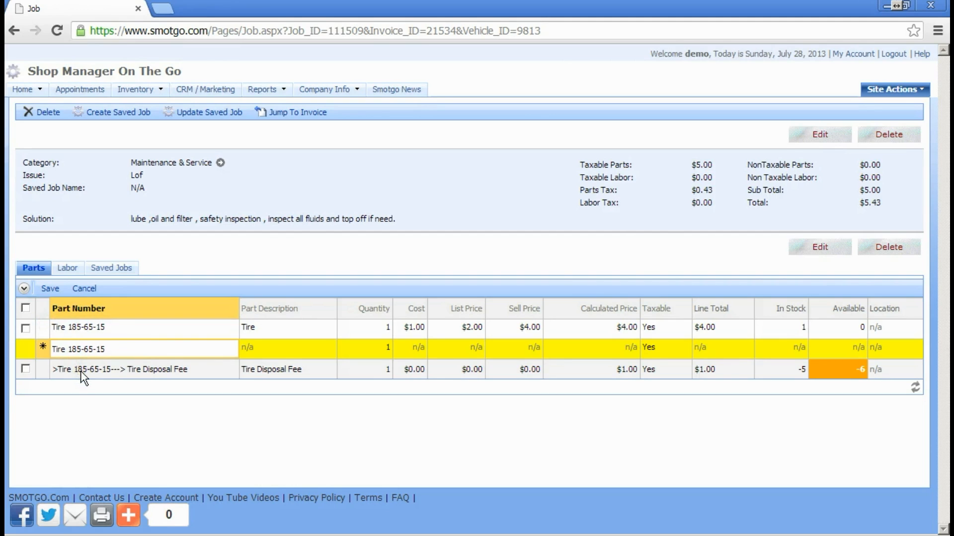
{"action": "key", "text": "Tab"}
{"action": "left_click", "coordinate": [91, 347]}
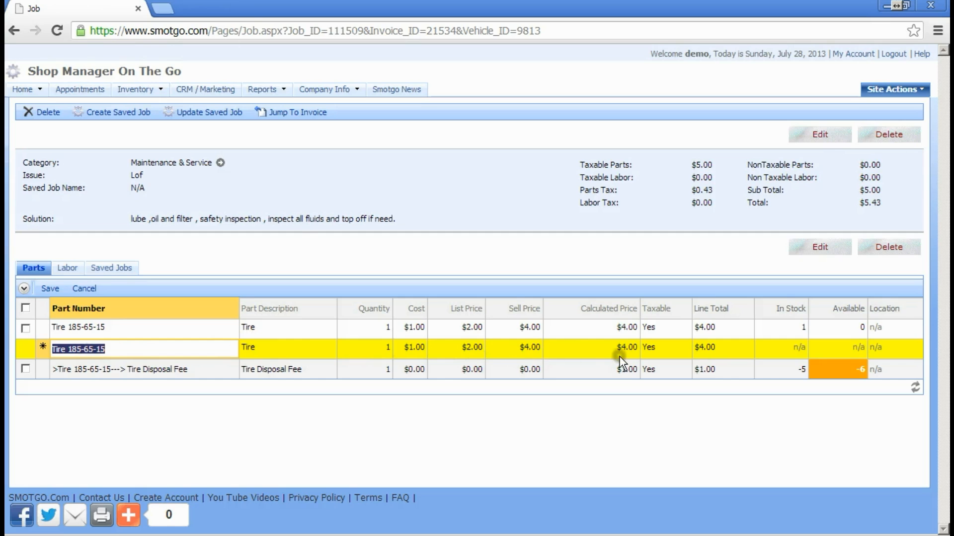
Step: Set the new tire line's quantity to 2 and verify its disposal fee quantity is 2
{"action": "left_click", "coordinate": [370, 346]}
{"action": "type", "text": "2"}
{"action": "left_click", "coordinate": [50, 290]}
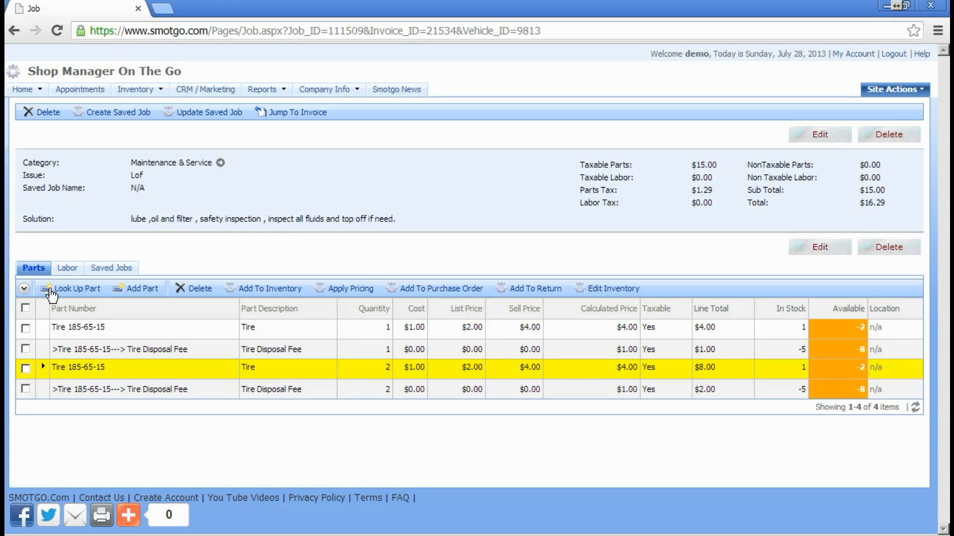
{"action": "left_click", "coordinate": [144, 389]}
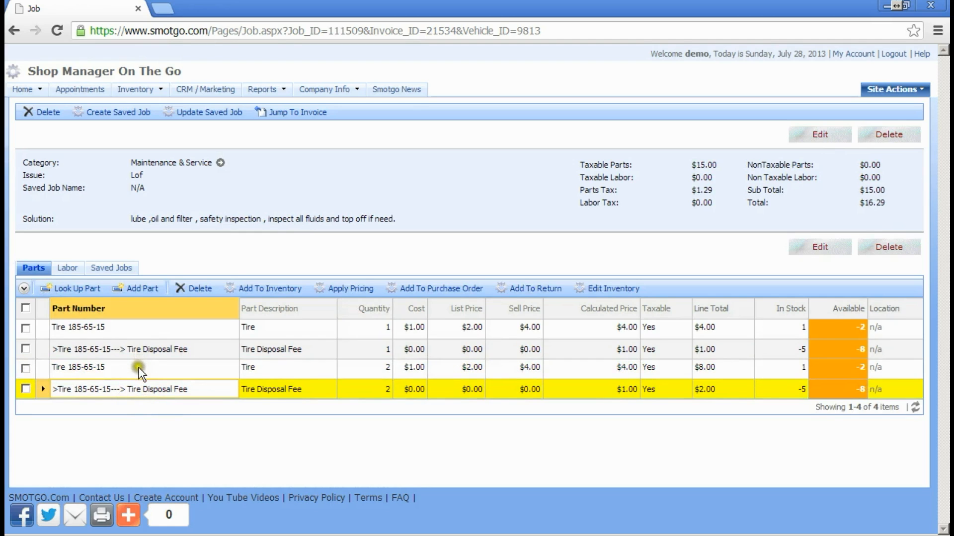
{"action": "left_click", "coordinate": [139, 369]}
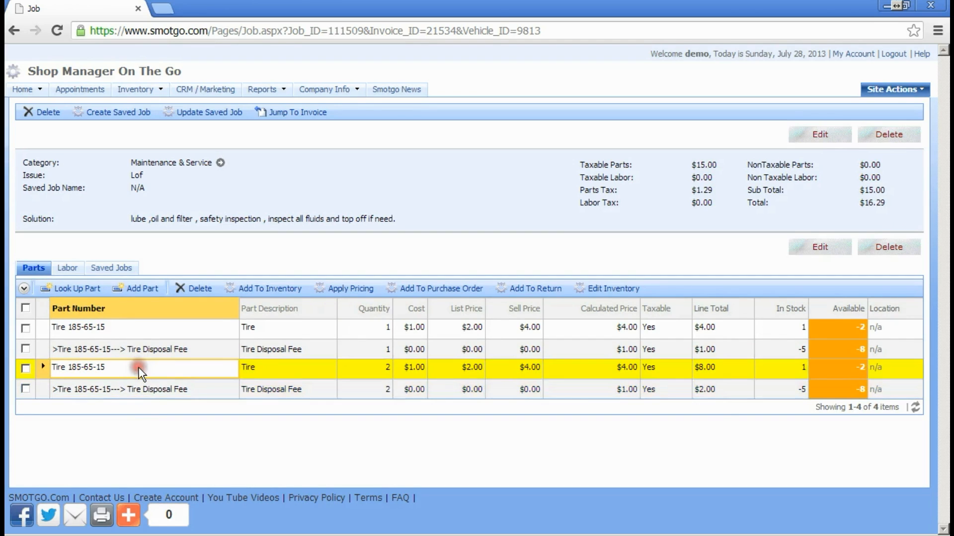
{"action": "left_click", "coordinate": [388, 391]}
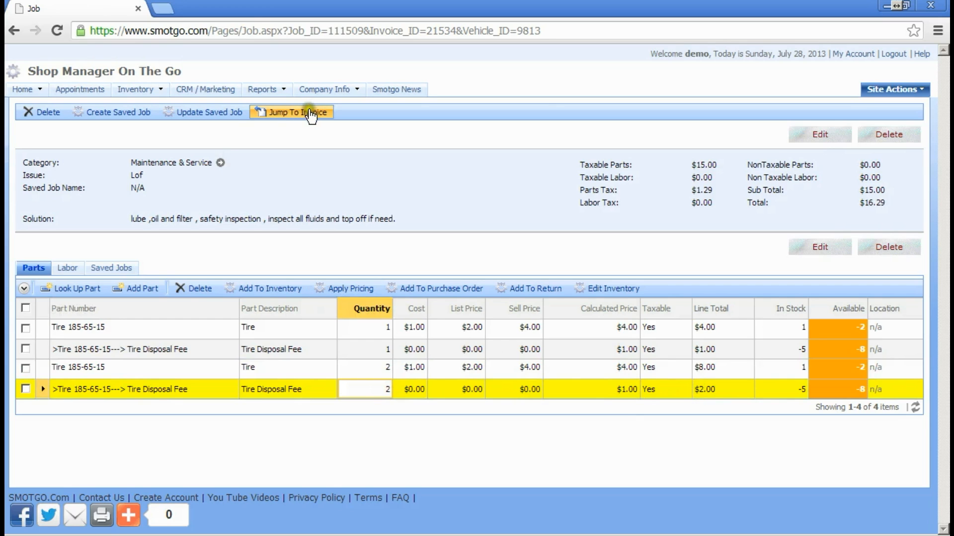
{"action": "left_click", "coordinate": [303, 116]}
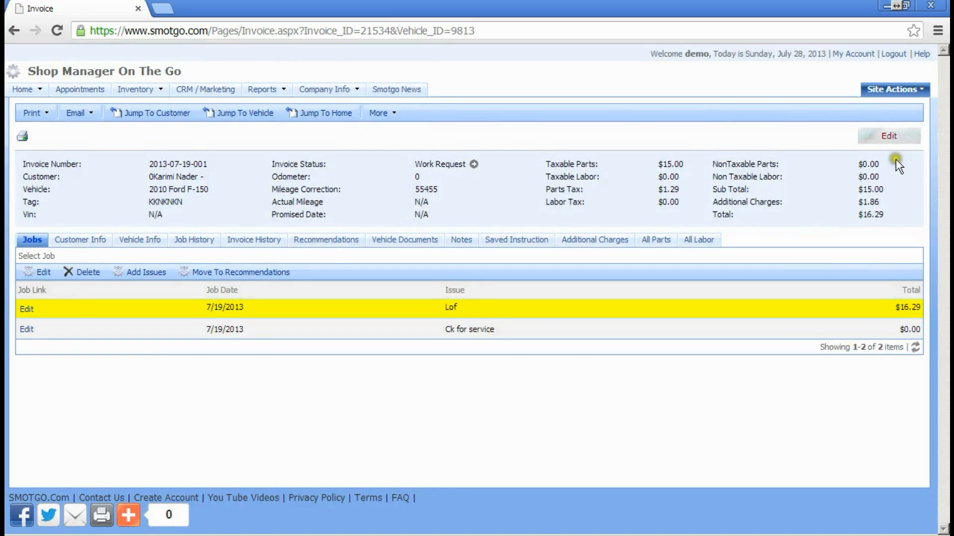
{"action": "left_click", "coordinate": [889, 134]}
{"action": "left_click", "coordinate": [440, 168]}
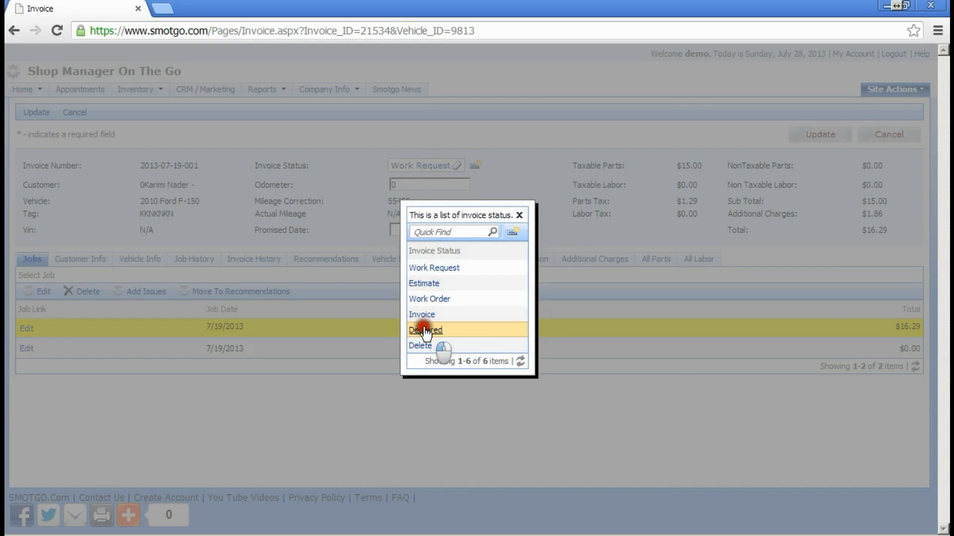
{"action": "left_click", "coordinate": [425, 329]}
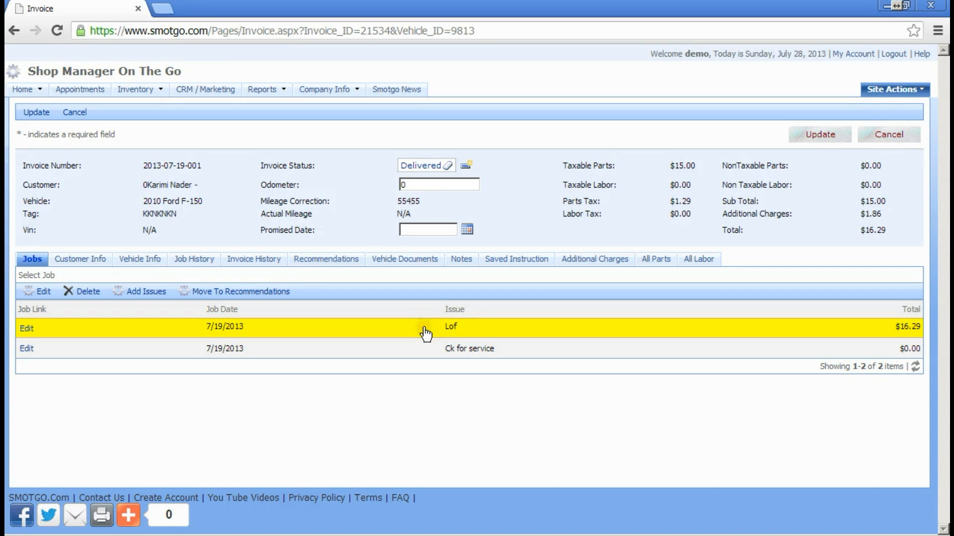
{"action": "left_click", "coordinate": [817, 137]}
{"action": "mouse_move", "coordinate": [17, 92]}
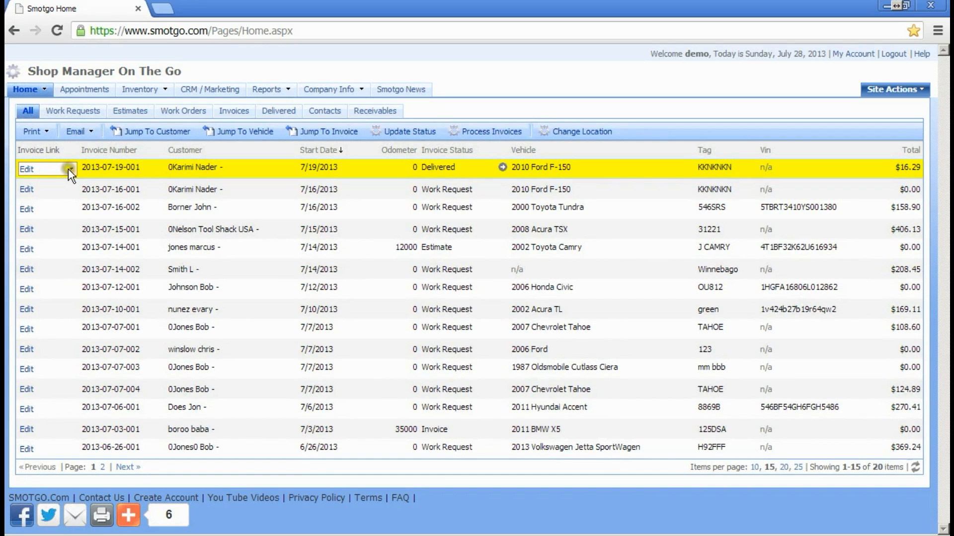
Step: Set the first invoice to Delivered via Update Status, then run Process Invoices and confirm
{"action": "left_click", "coordinate": [69, 168]}
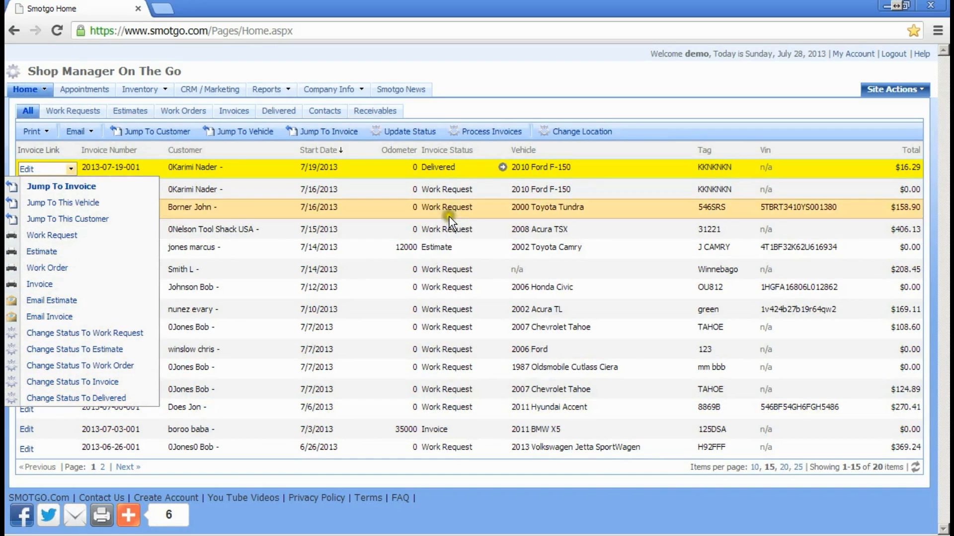
{"action": "left_click", "coordinate": [410, 134]}
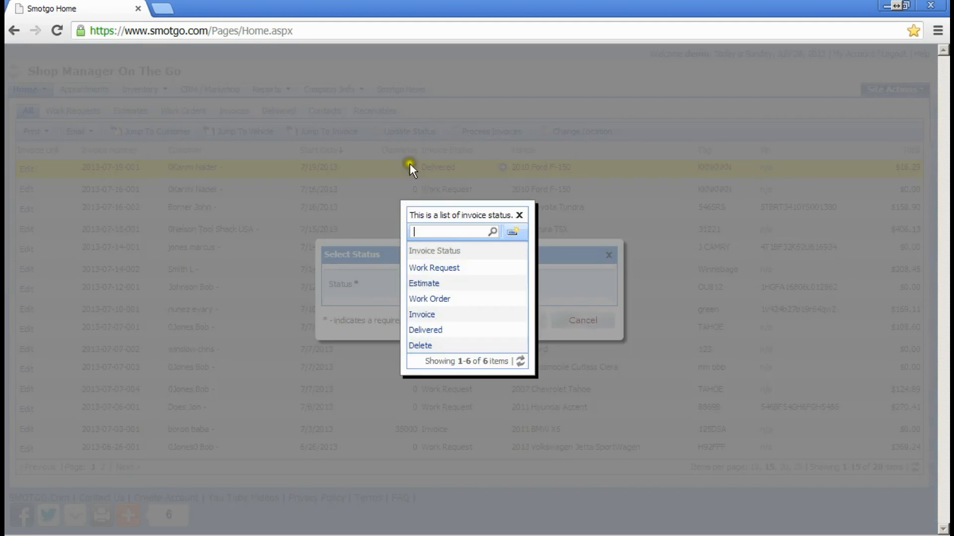
{"action": "left_click", "coordinate": [427, 332]}
{"action": "left_click", "coordinate": [590, 318]}
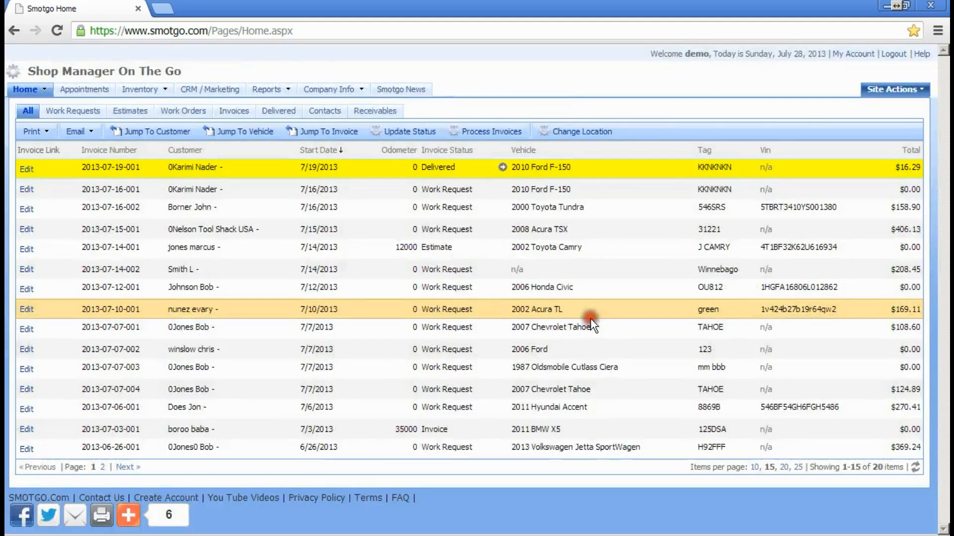
{"action": "left_click", "coordinate": [482, 132]}
{"action": "left_click", "coordinate": [502, 294]}
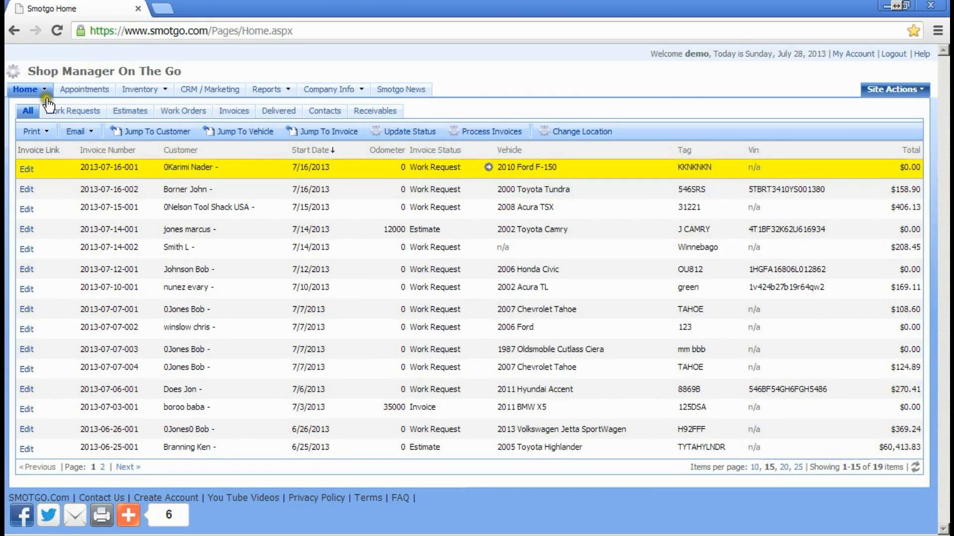
{"action": "left_click", "coordinate": [290, 88]}
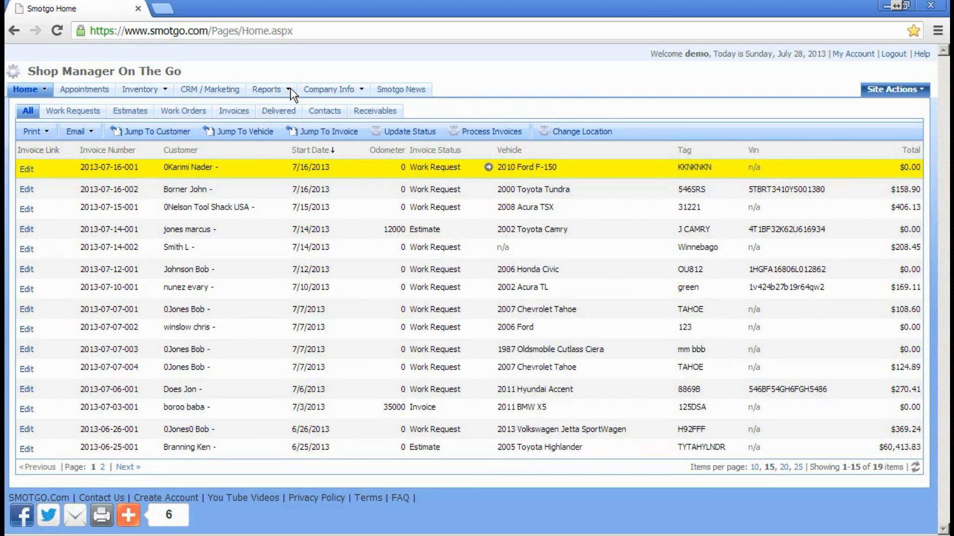
{"action": "left_click", "coordinate": [291, 90]}
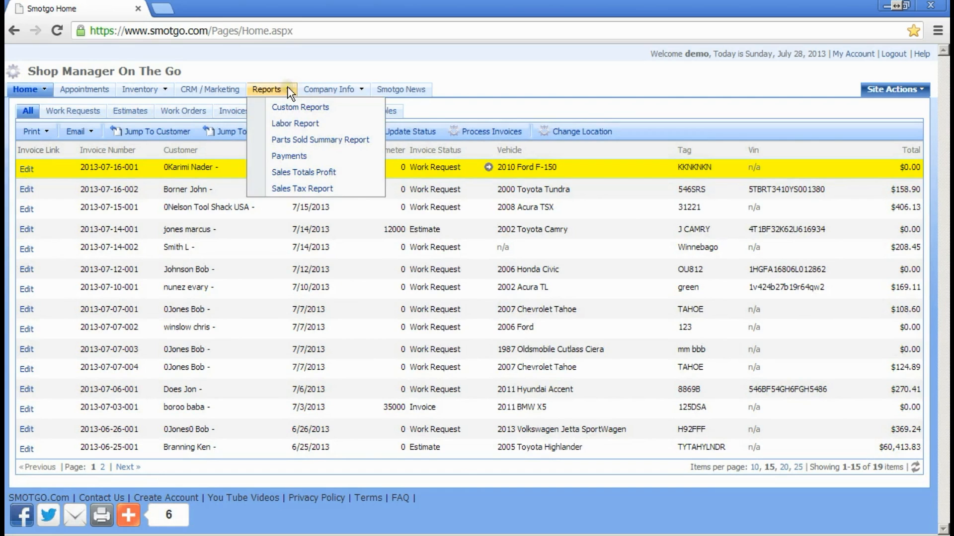
Step: Open Parts Sold Summary Report with Completion Date between 7/1/2013 and 7/30/2013
{"action": "left_click", "coordinate": [297, 144]}
{"action": "left_click", "coordinate": [208, 152]}
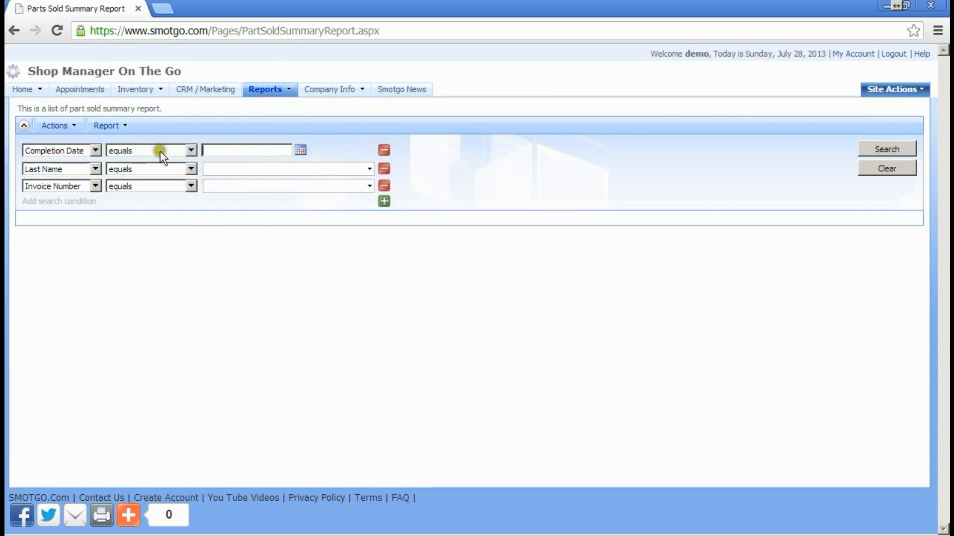
{"action": "left_click", "coordinate": [192, 151]}
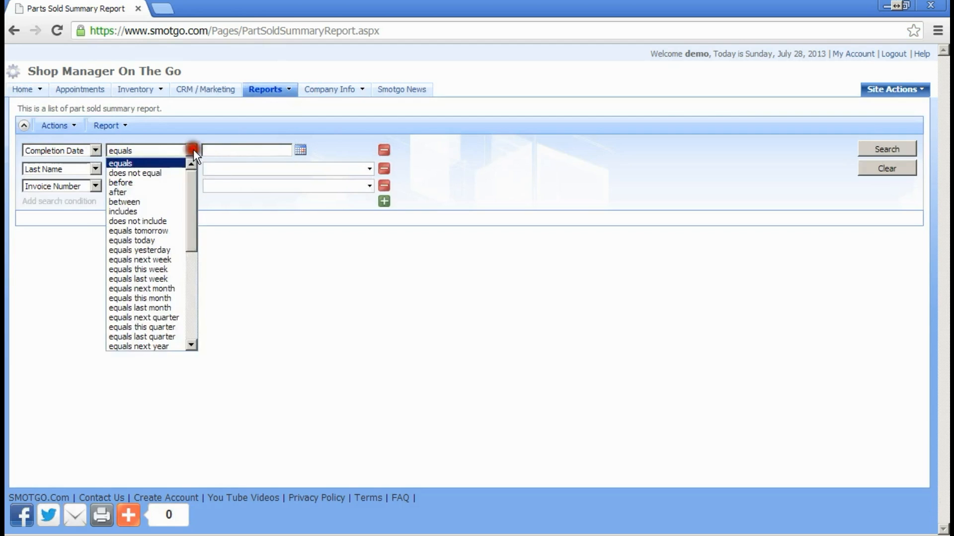
{"action": "left_click", "coordinate": [157, 202]}
{"action": "left_click", "coordinate": [302, 151]}
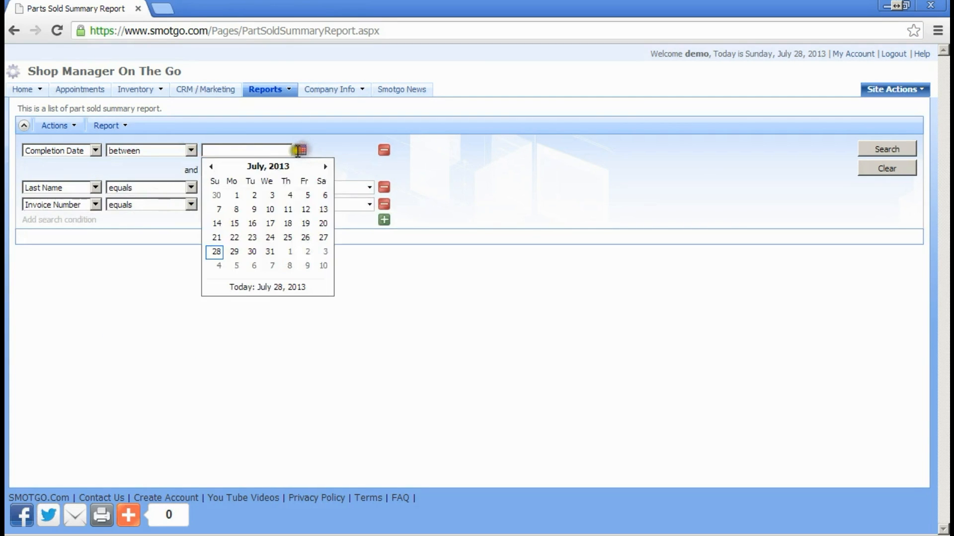
{"action": "left_click", "coordinate": [229, 194]}
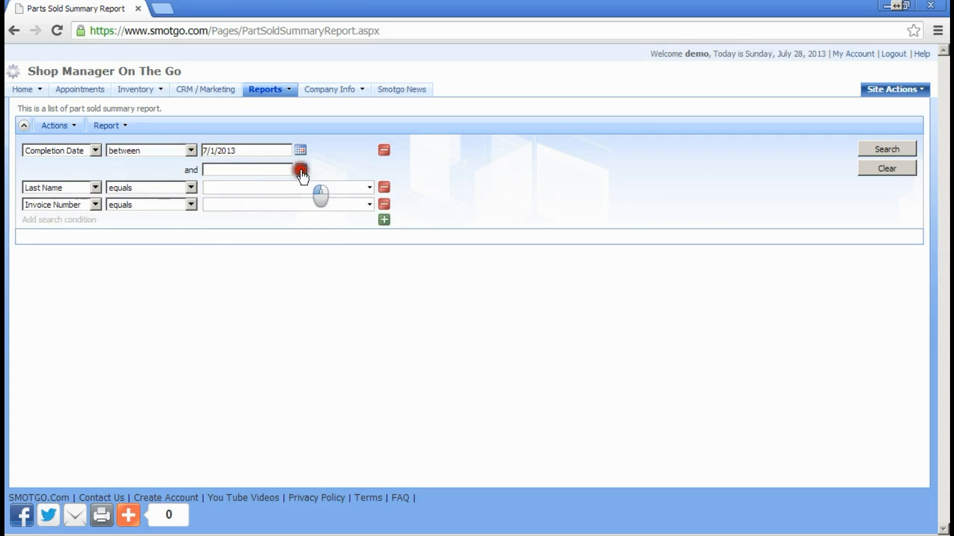
{"action": "left_click", "coordinate": [301, 169]}
{"action": "left_click", "coordinate": [255, 271]}
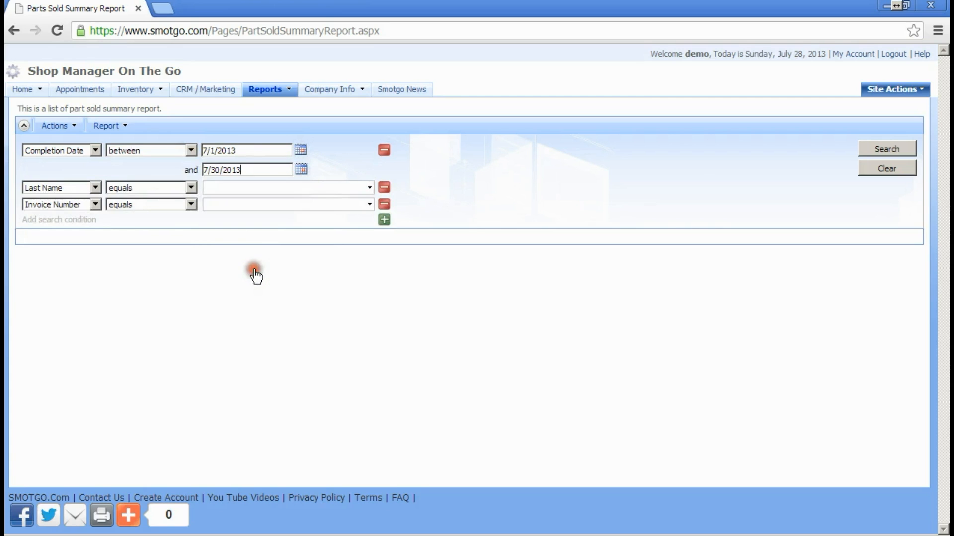
Step: Add a Part Number condition equal to >tire 185-65-15---> Tire Disposal Fee
{"action": "left_click", "coordinate": [94, 188]}
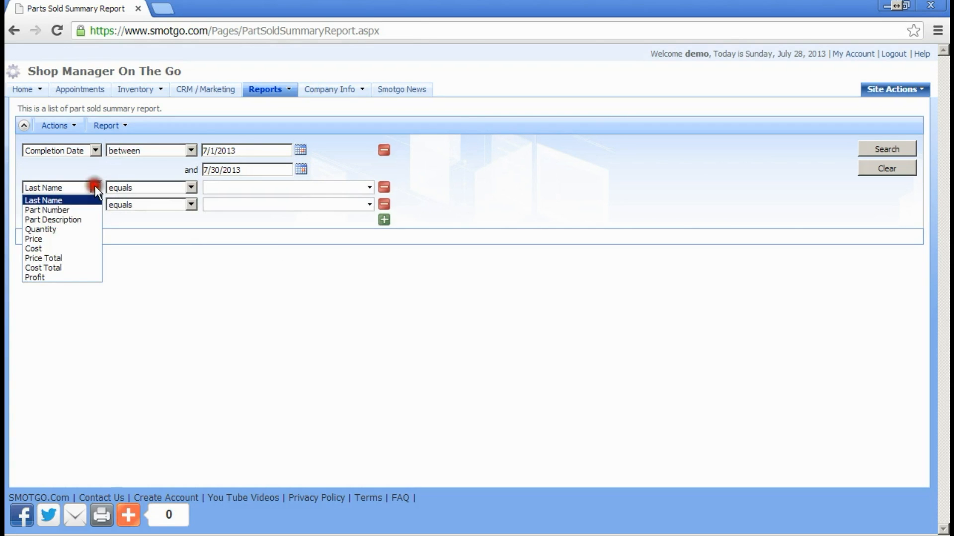
{"action": "left_click", "coordinate": [69, 210]}
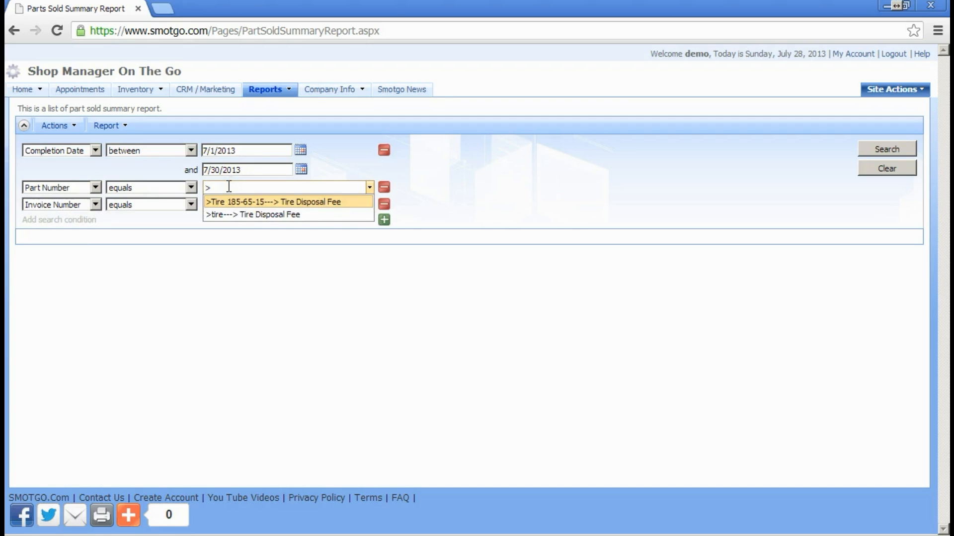
{"action": "left_click", "coordinate": [247, 214]}
{"action": "left_click", "coordinate": [248, 202]}
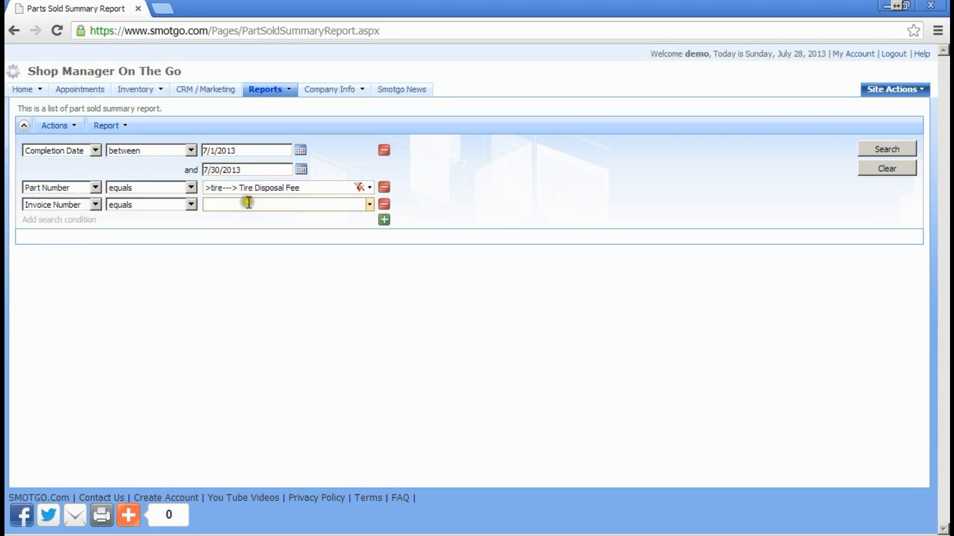
{"action": "left_click_drag", "start_coordinate": [313, 188], "coordinate": [225, 193]}
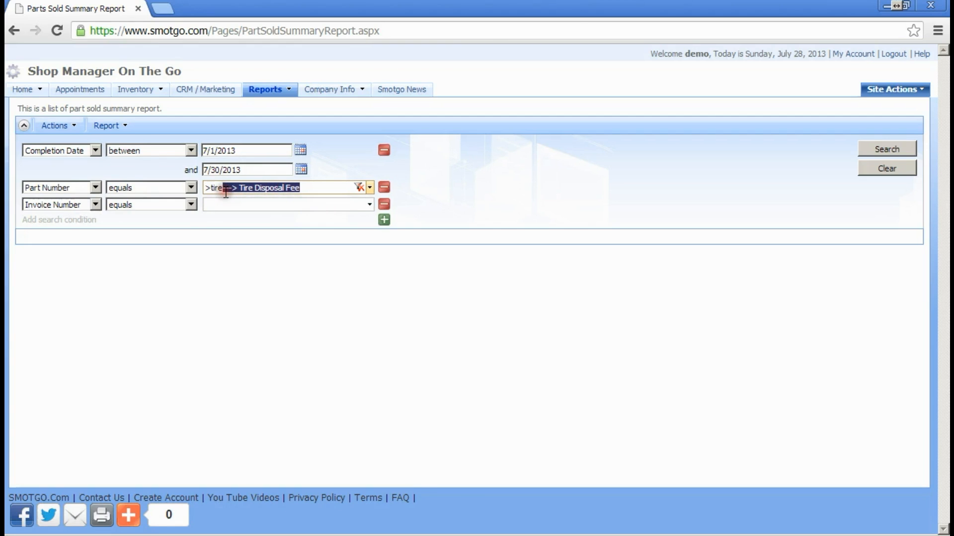
{"action": "key", "text": "BackSpace"}
{"action": "left_click", "coordinate": [266, 202]}
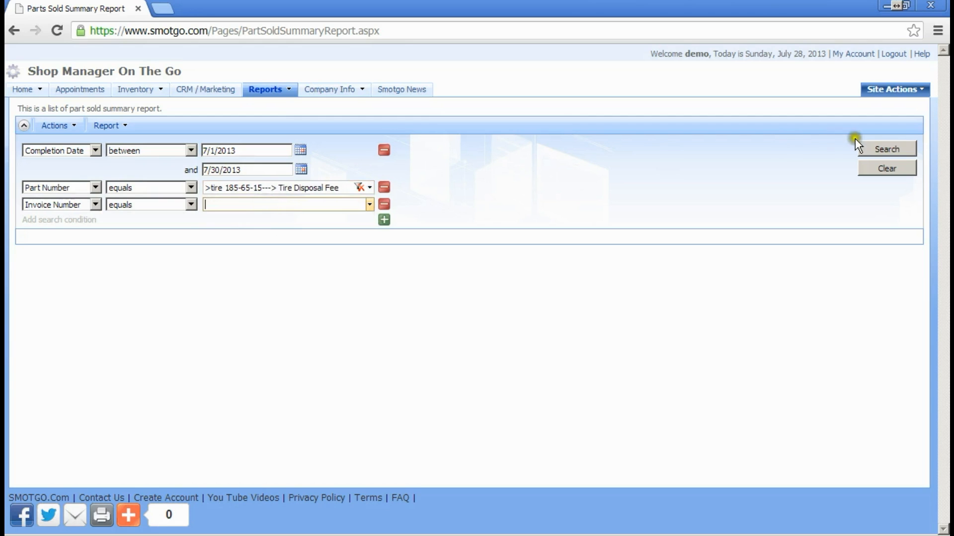
Step: Run the filtered Parts Sold Summary Report and confirm four Tire Disposal Fee sales, quantity sum 6, $6.00
{"action": "left_click", "coordinate": [870, 149]}
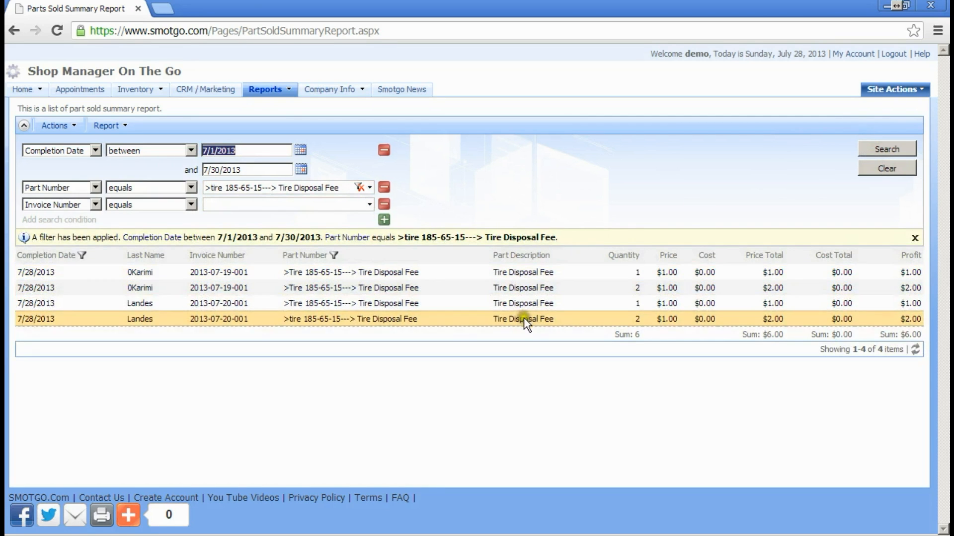
{"action": "left_click", "coordinate": [637, 334]}
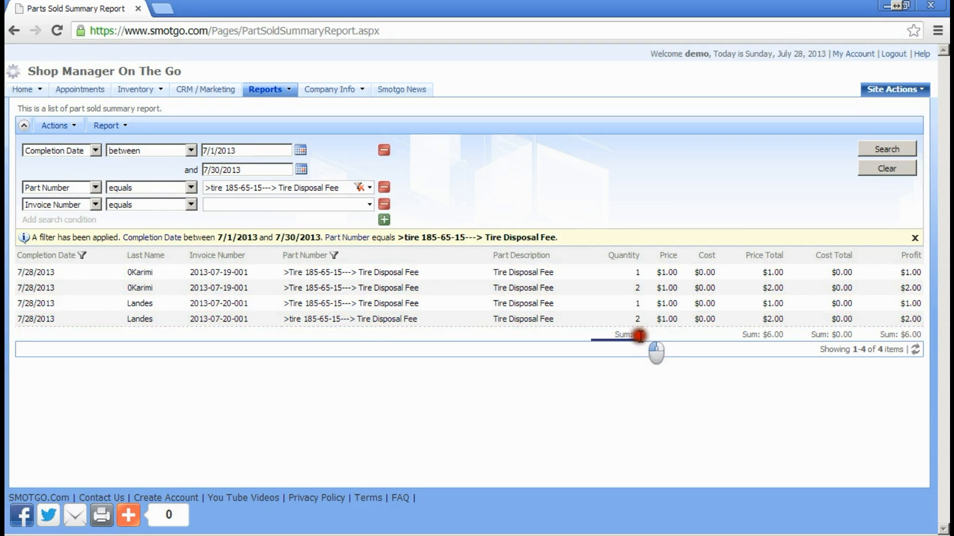